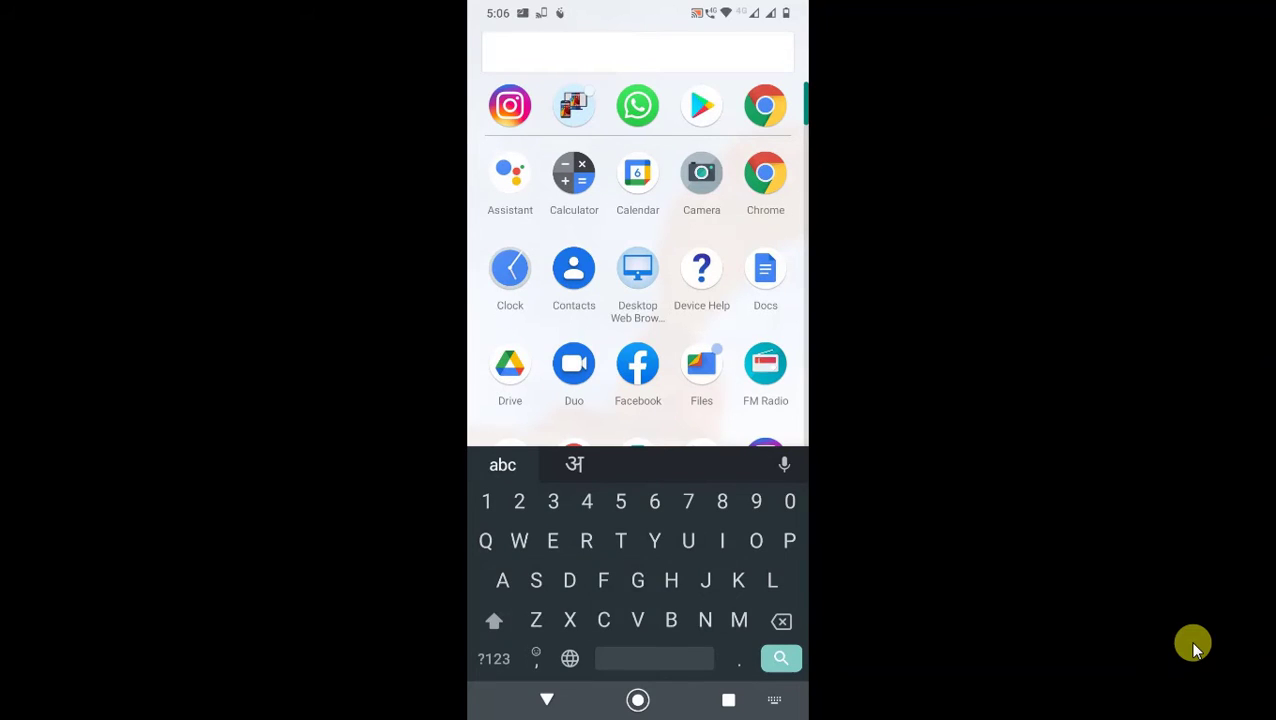
# Open the Gmail app and check which extra actions are offered for the selected "26 new jobs for 'sales manager'" email
pyautogui.write('G')
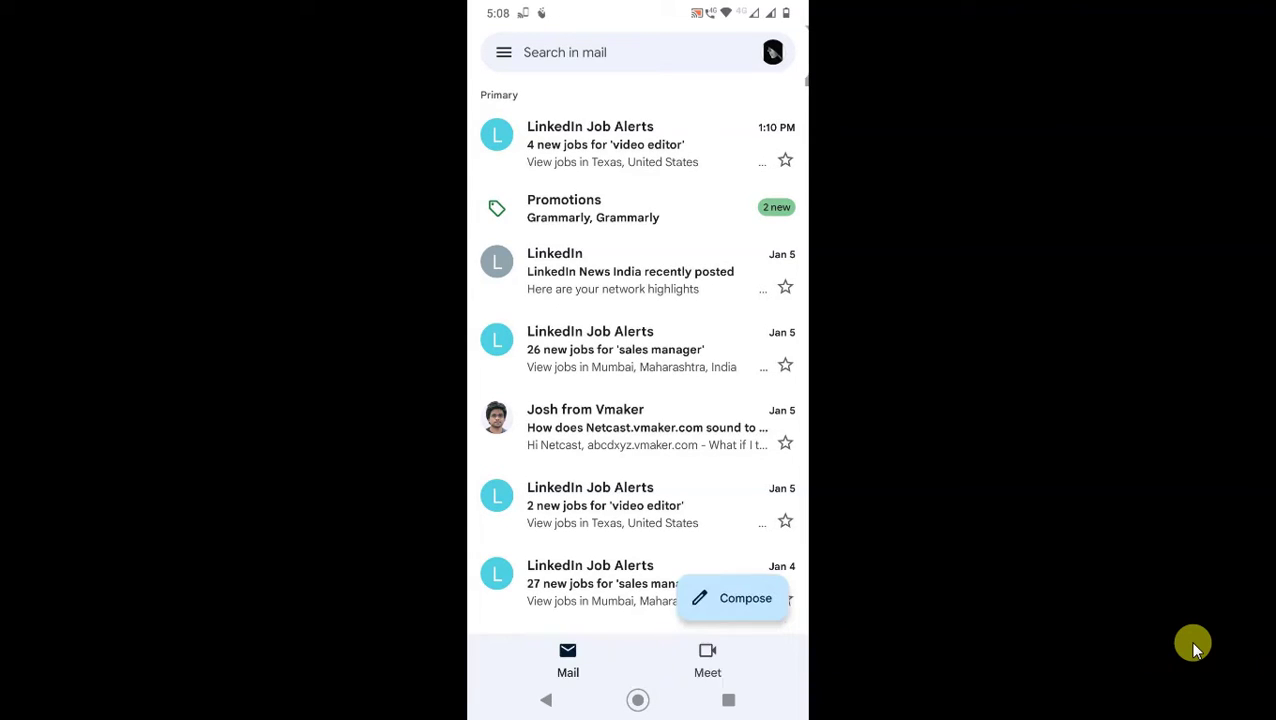
pyautogui.scroll(-1, 637, 360)
pyautogui.scroll(1, 637, 360)
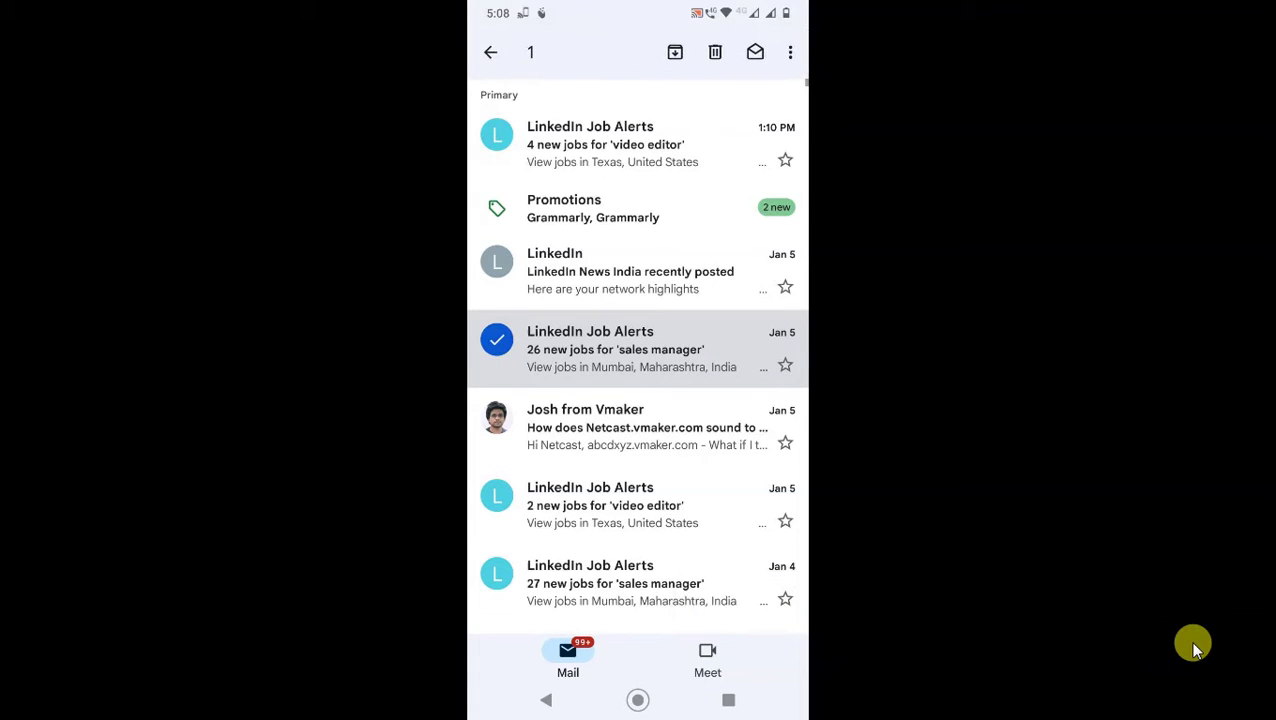
pyautogui.click(792, 58)
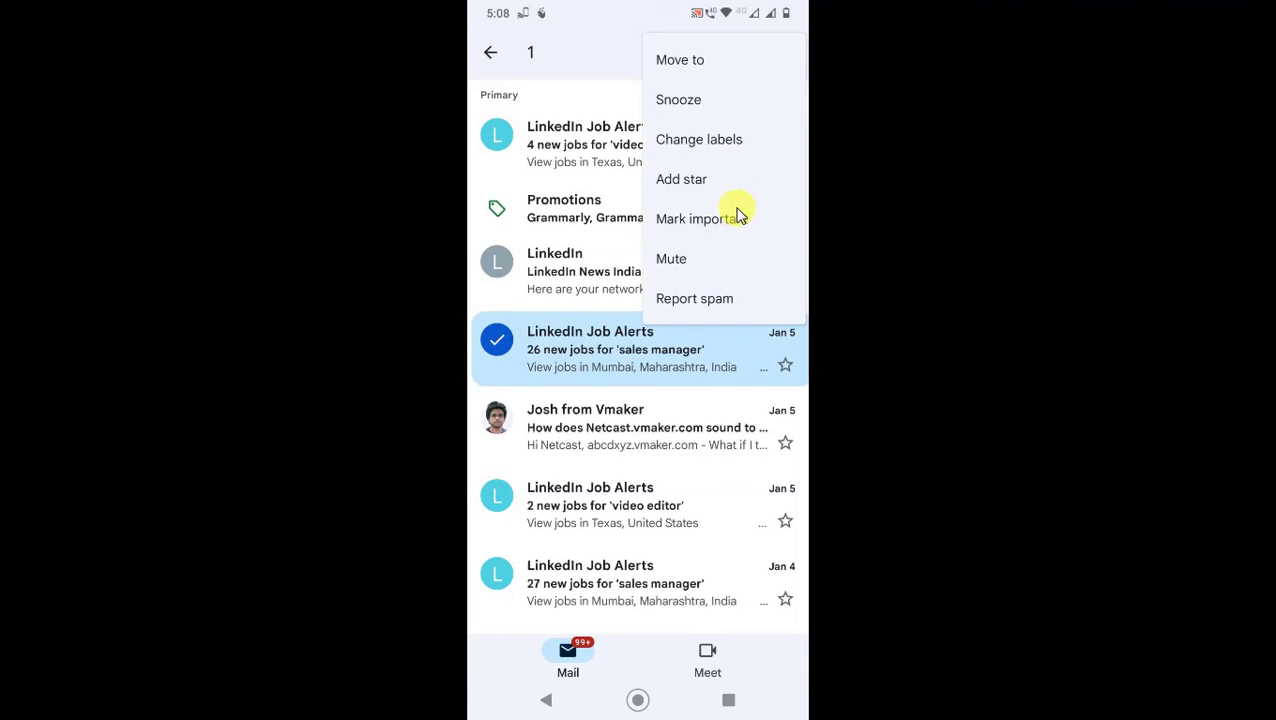
pyautogui.click(738, 215)
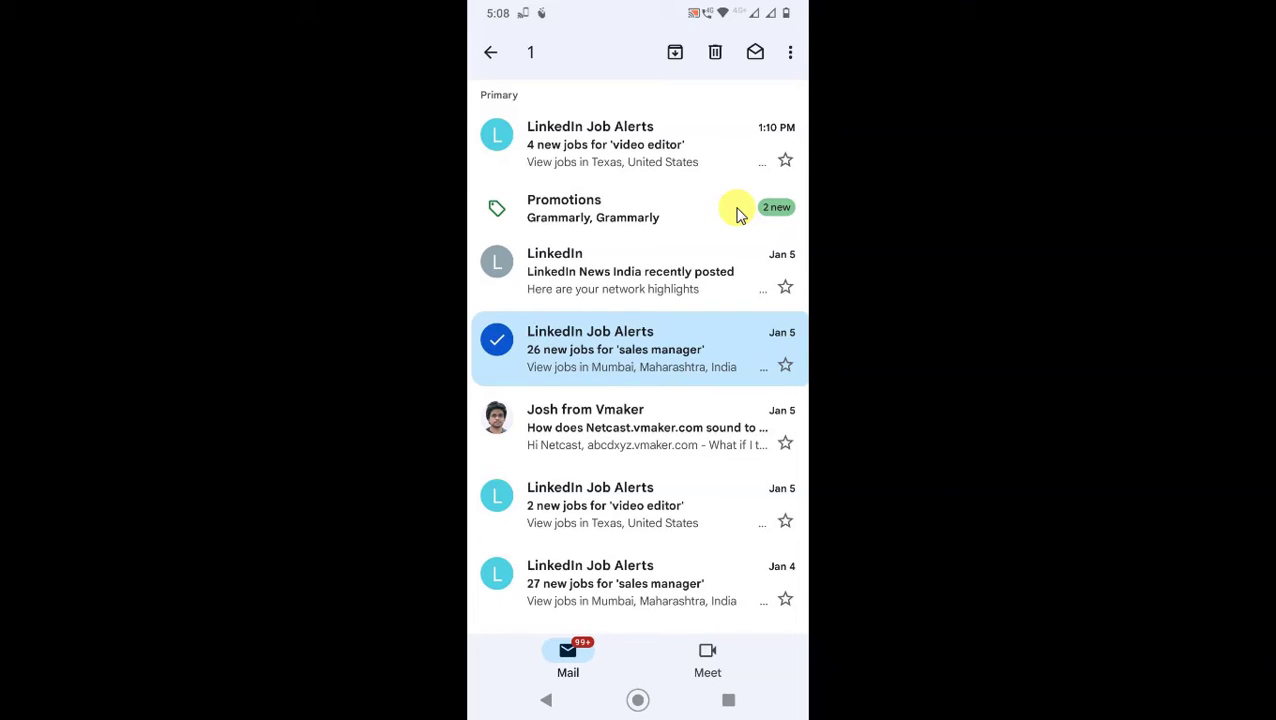
# Add the four emails directly below the selected LinkedIn Job Alerts message to the inbox selection
pyautogui.click(497, 418)
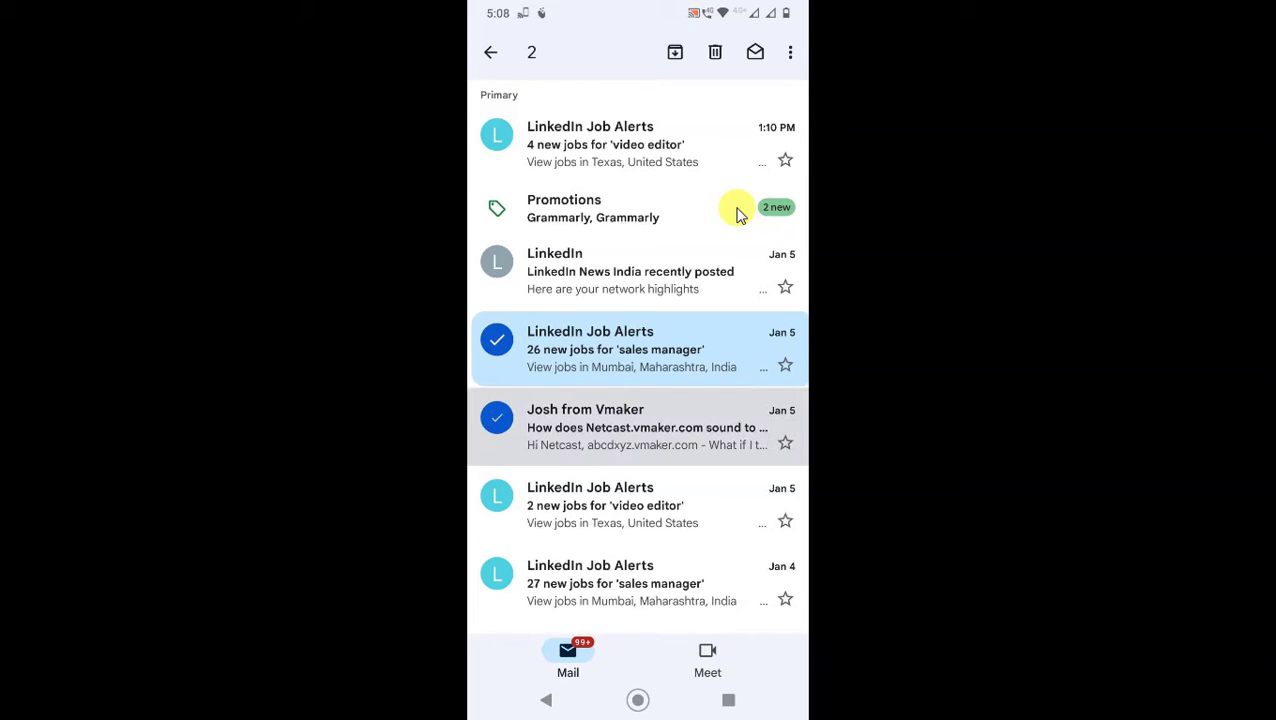
pyautogui.click(497, 495)
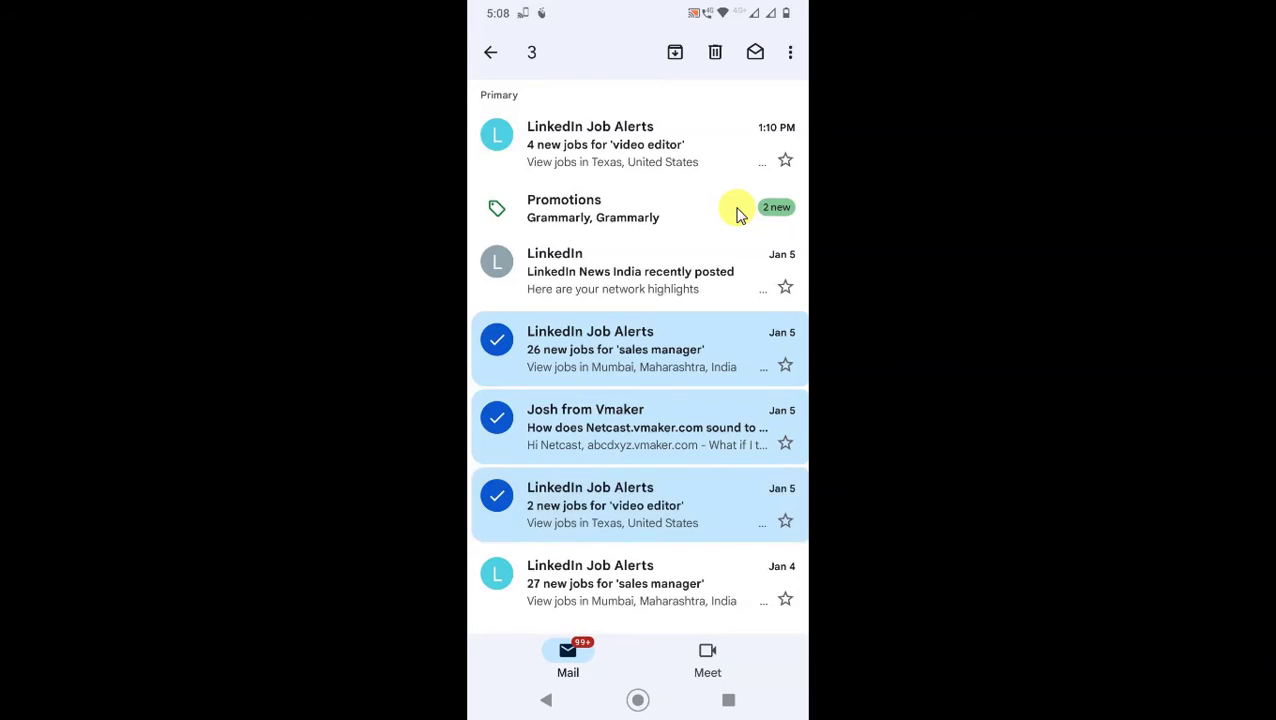
pyautogui.scroll(-2, 638, 400)
pyautogui.click(497, 451)
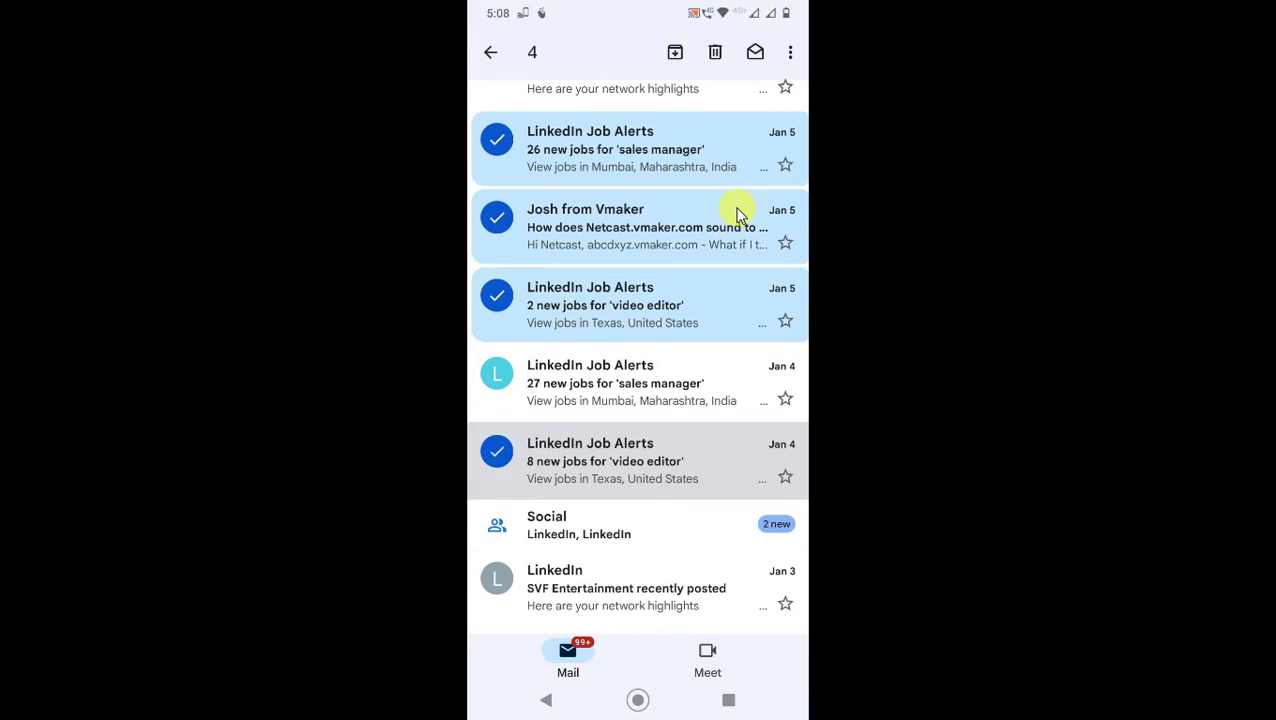
pyautogui.click(497, 373)
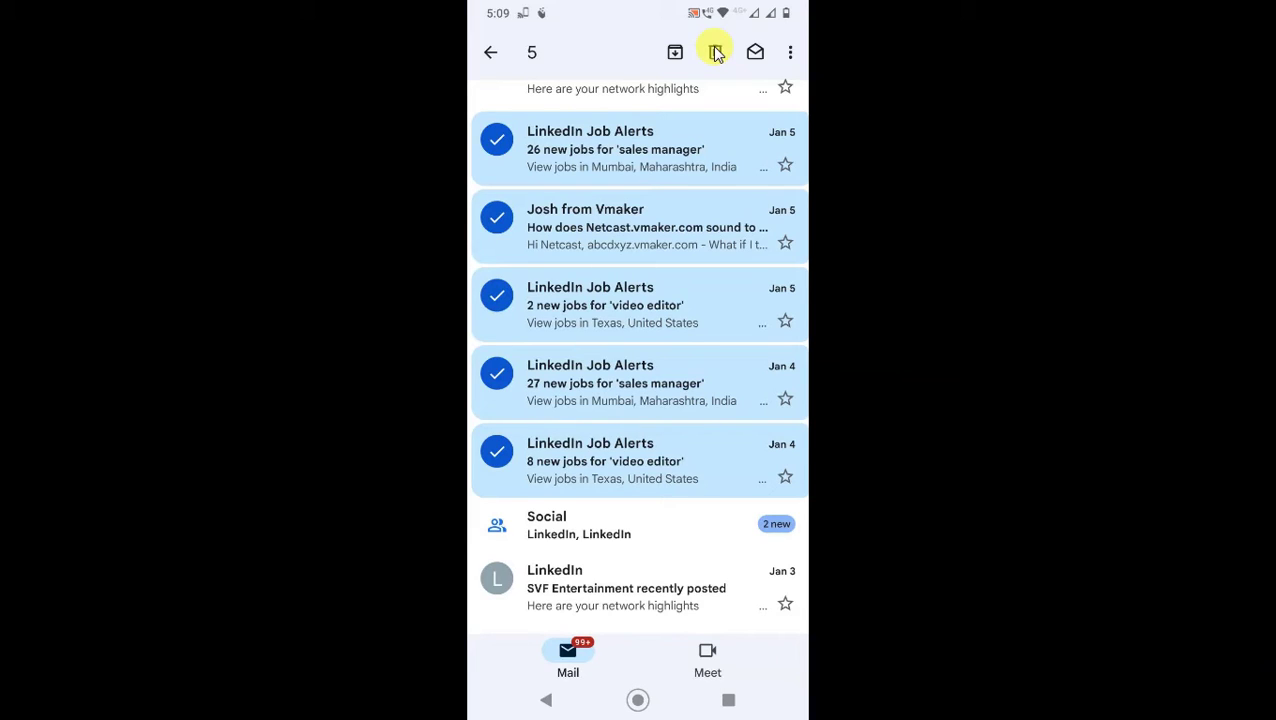
# Switch to Chrome, load the mobile Gmail inbox and look at the browser's page options
pyautogui.press('super')
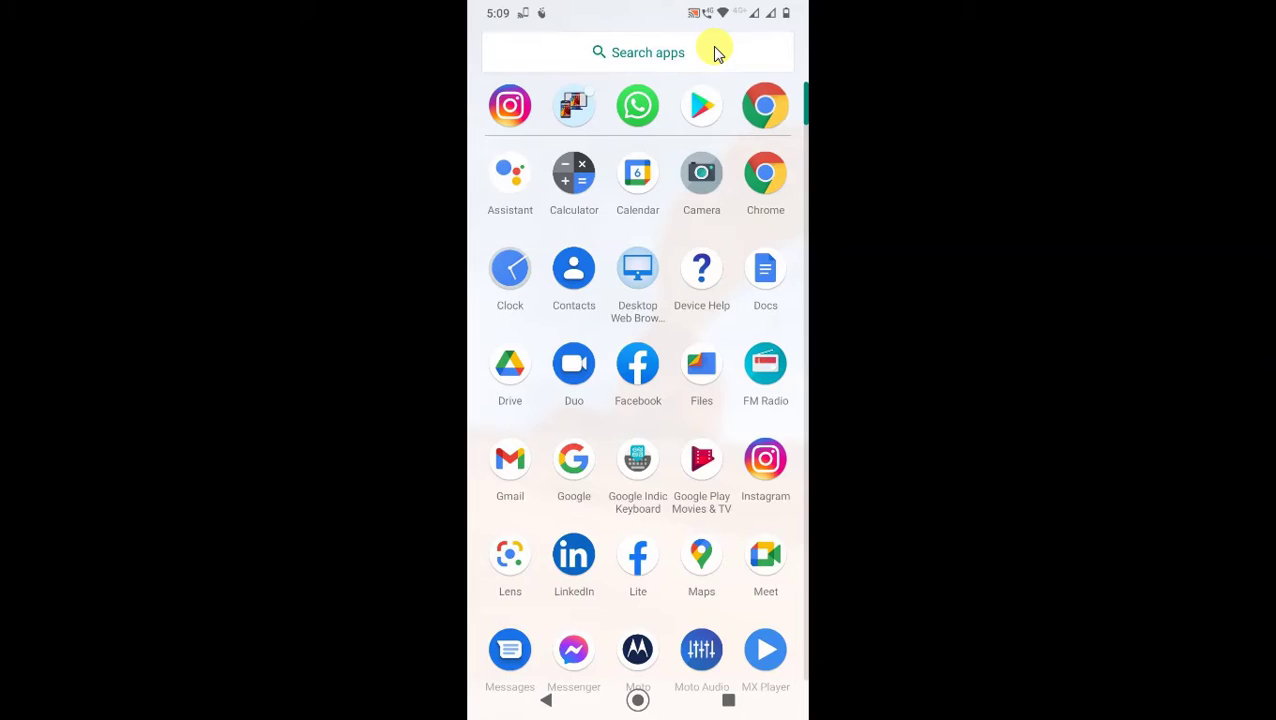
pyautogui.click(715, 52)
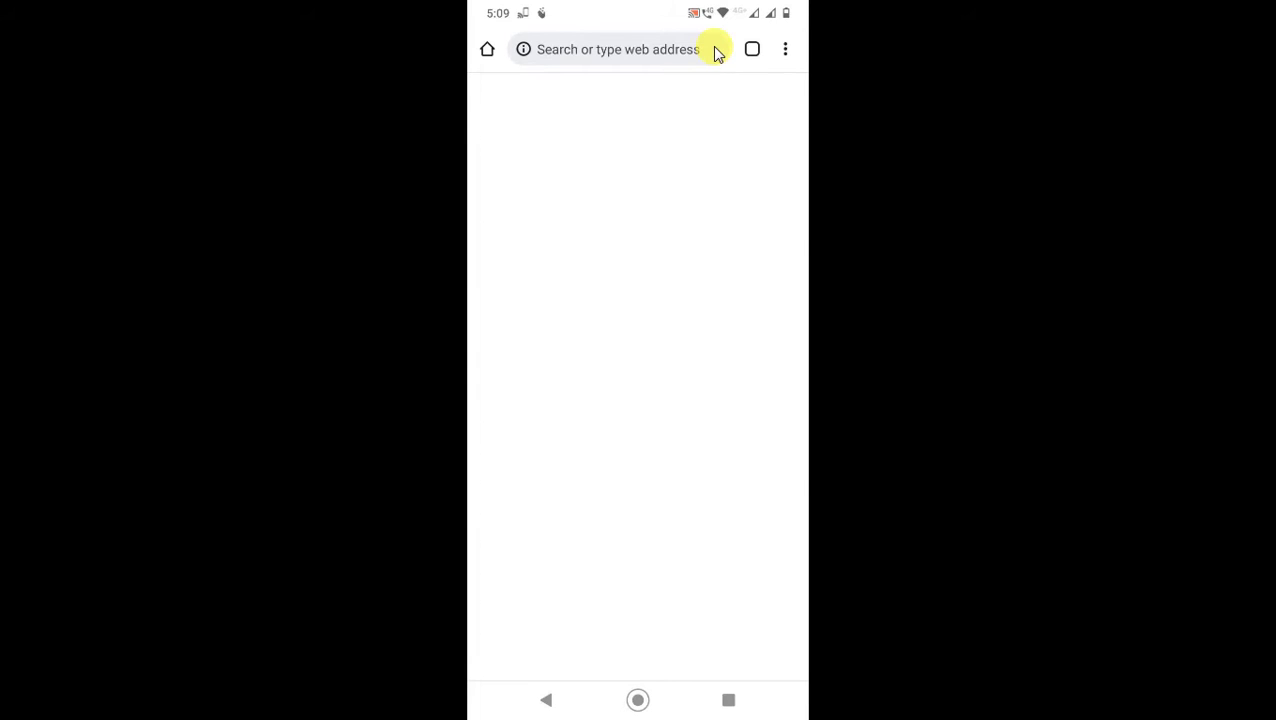
pyautogui.click(715, 52)
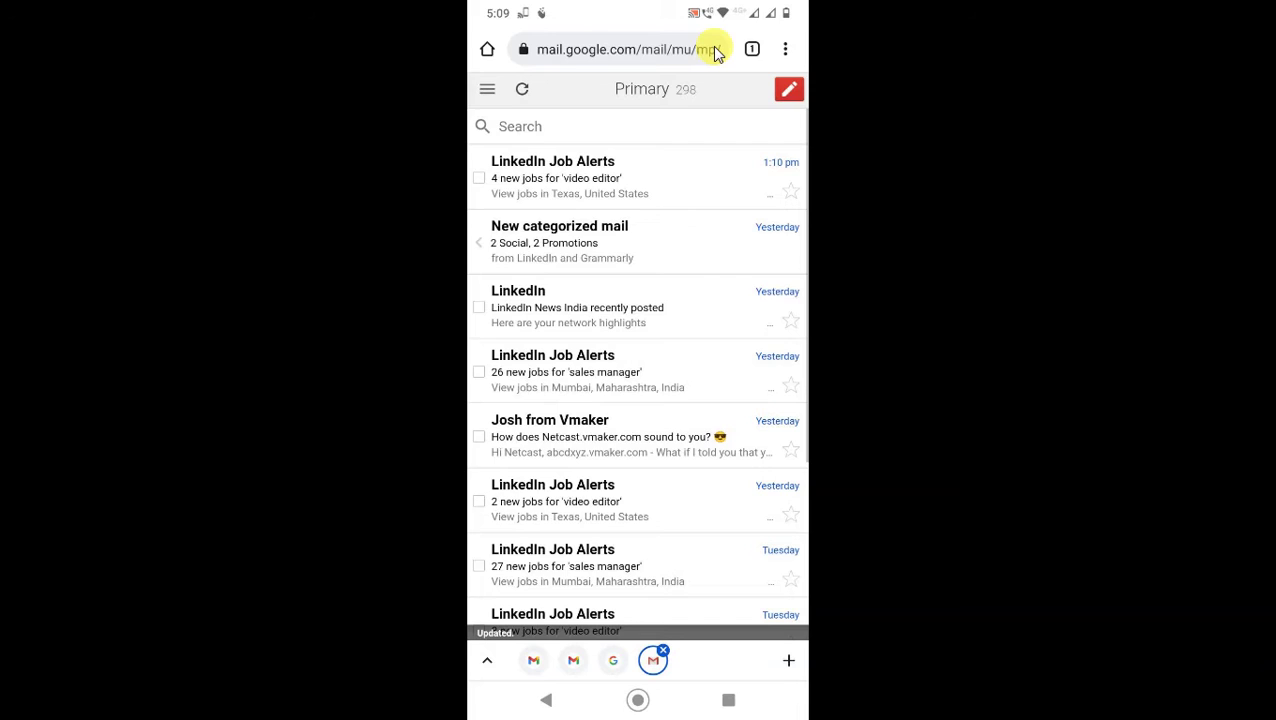
pyautogui.click(715, 52)
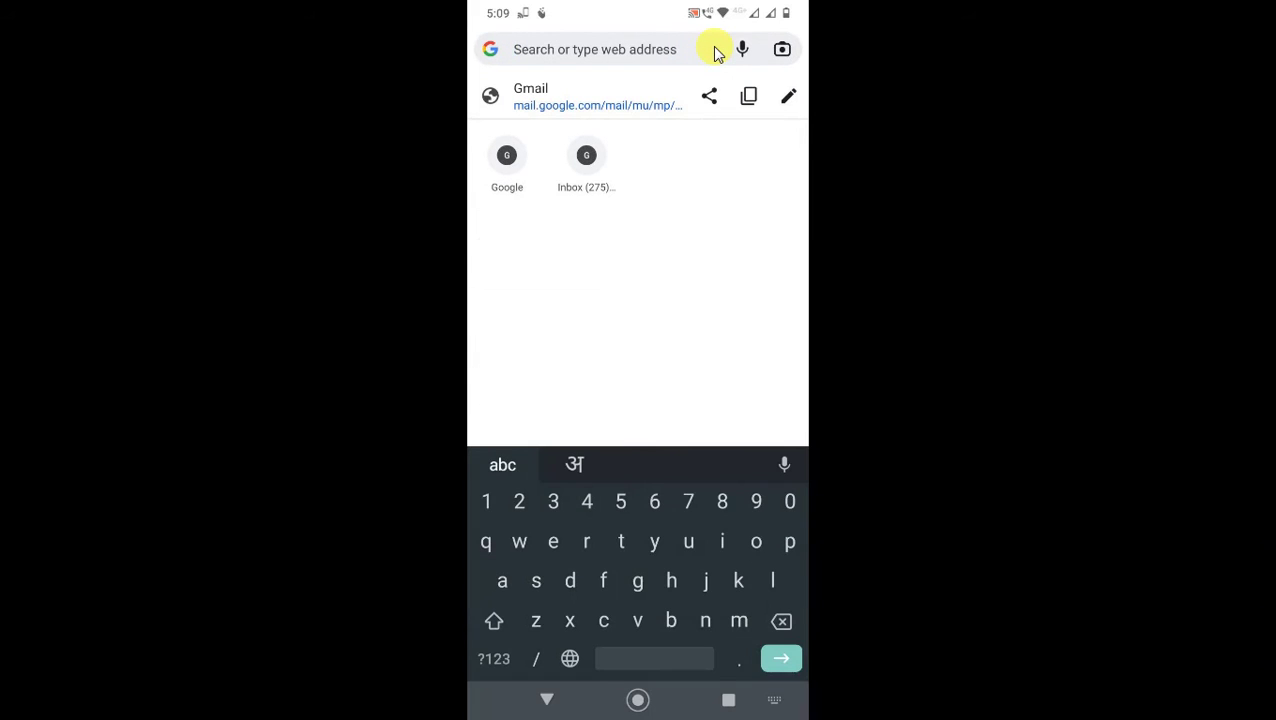
pyautogui.press('Escape')
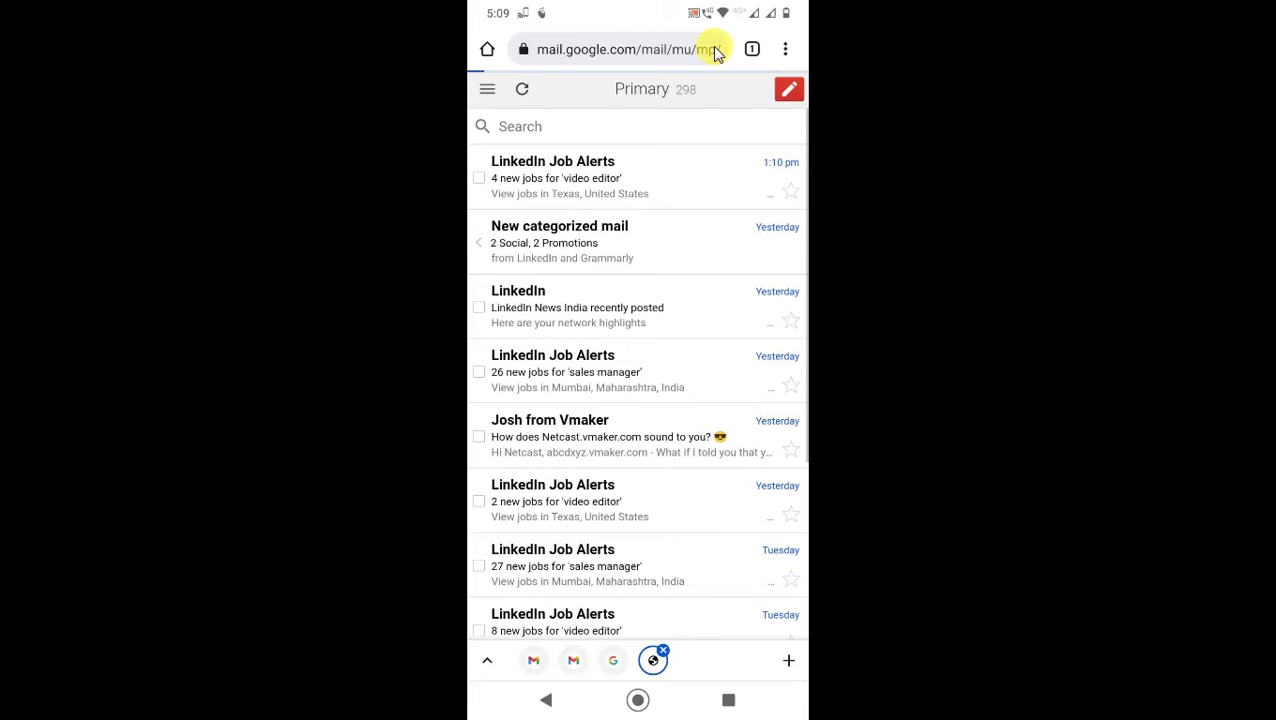
pyautogui.hotkey('alt', 'f')
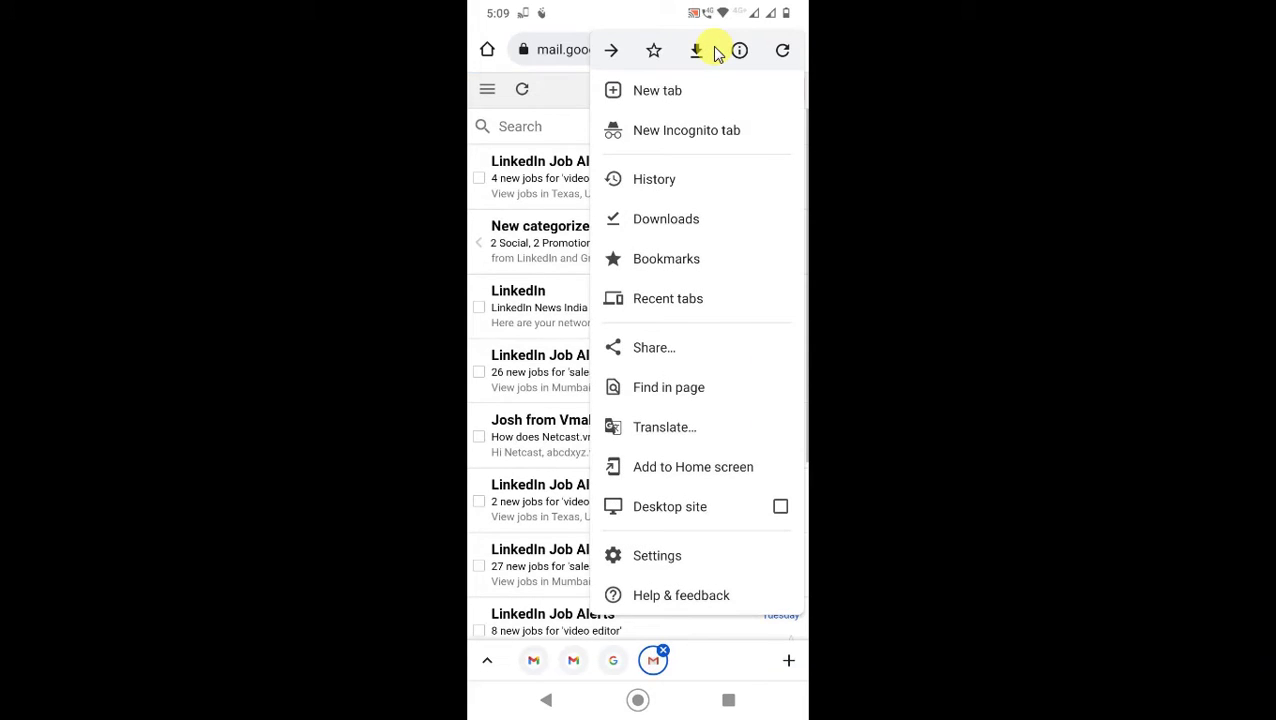
pyautogui.press('Escape')
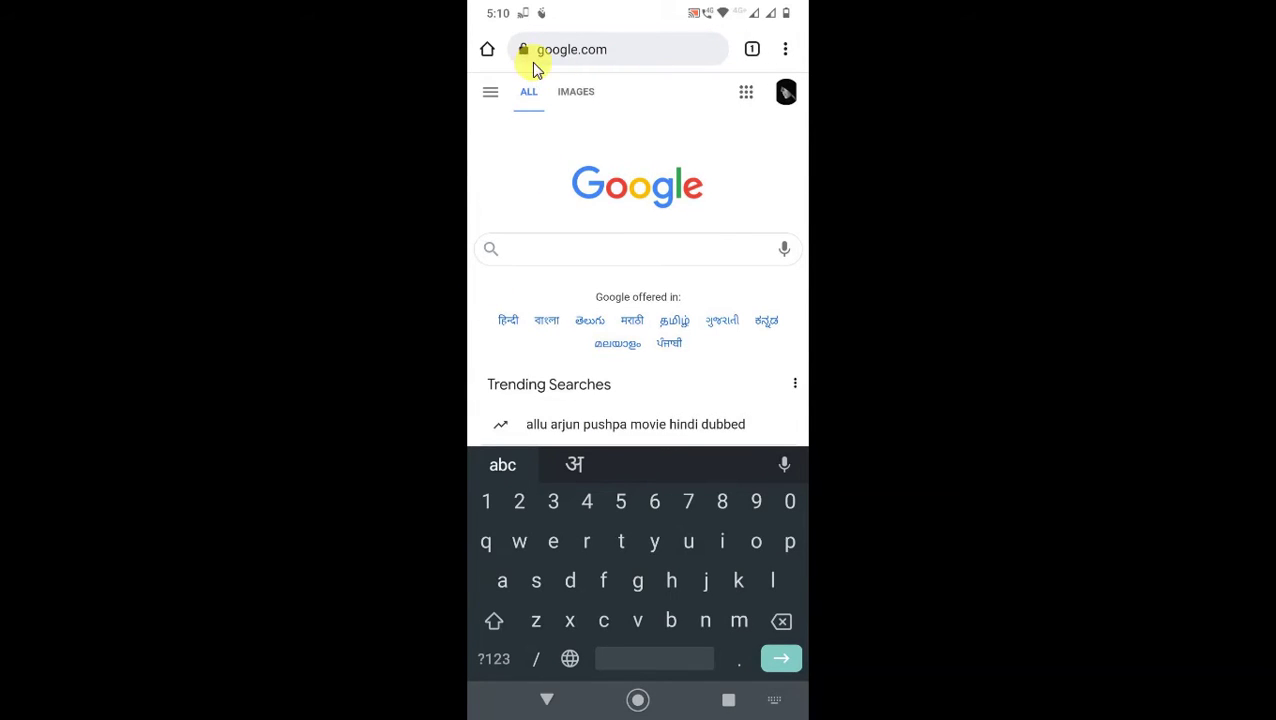
# Load google.com and switch the page to Desktop site
pyautogui.click(787, 90)
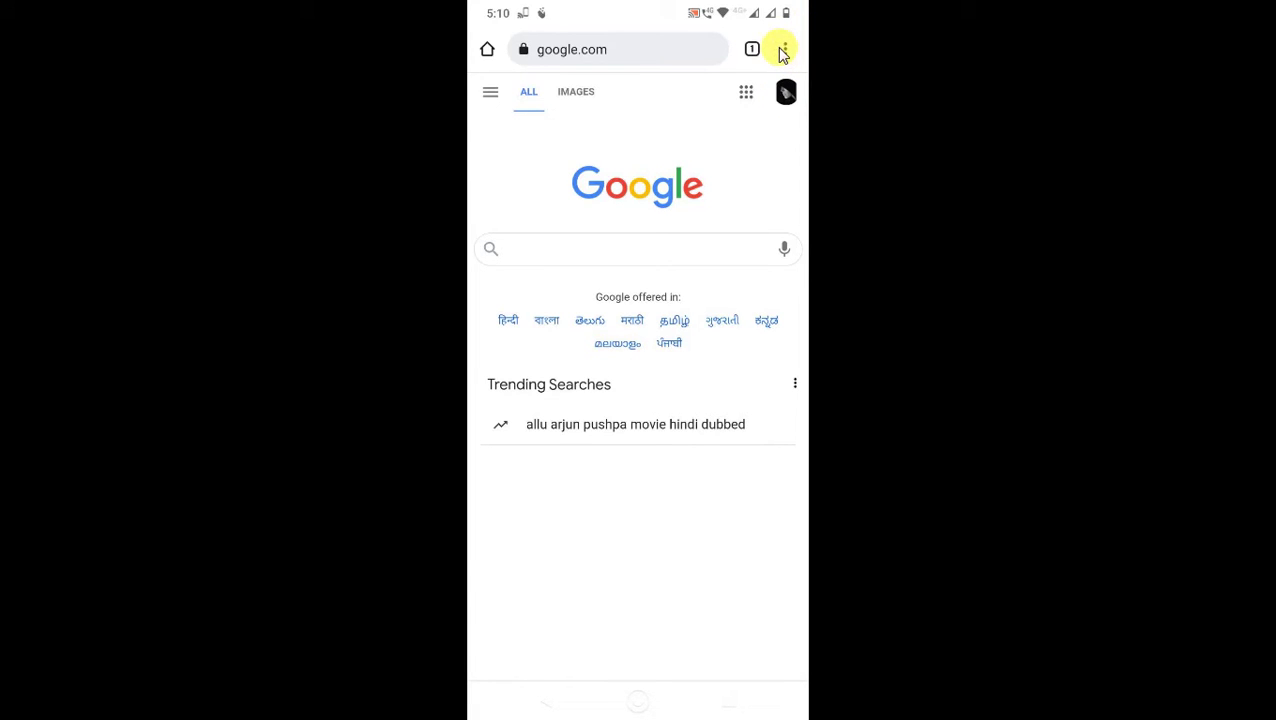
pyautogui.click(783, 50)
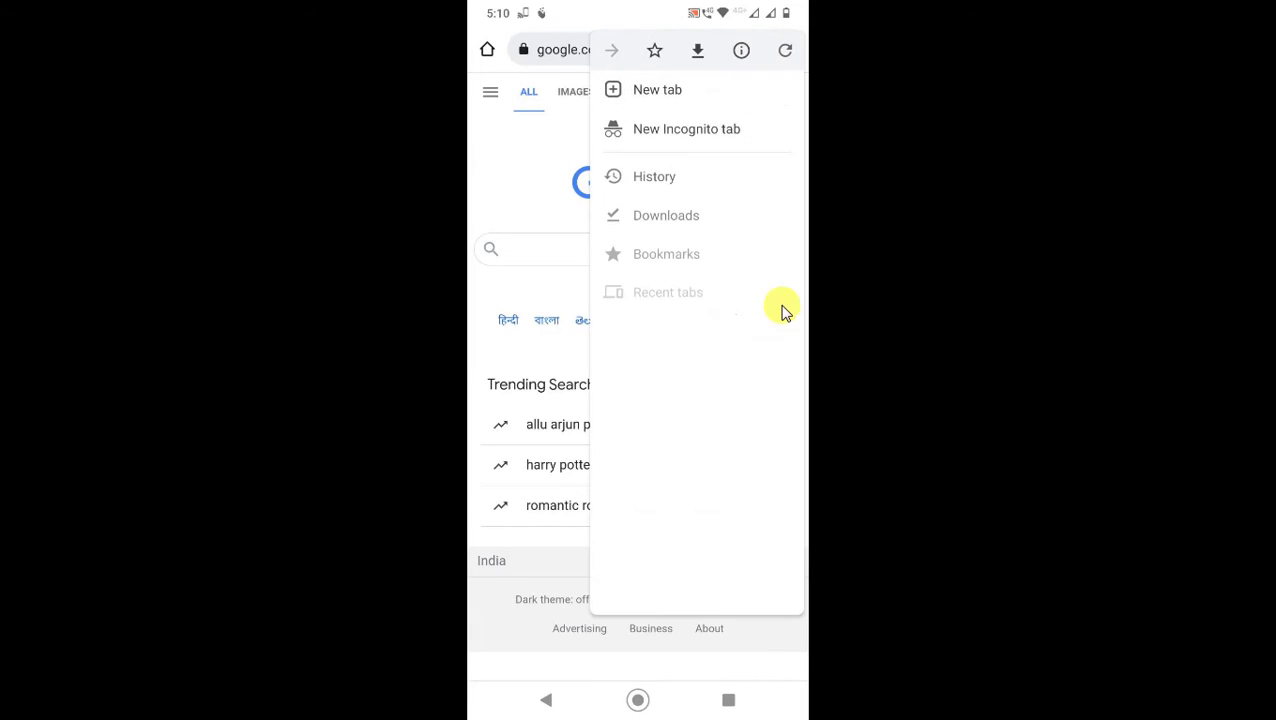
pyautogui.click(728, 512)
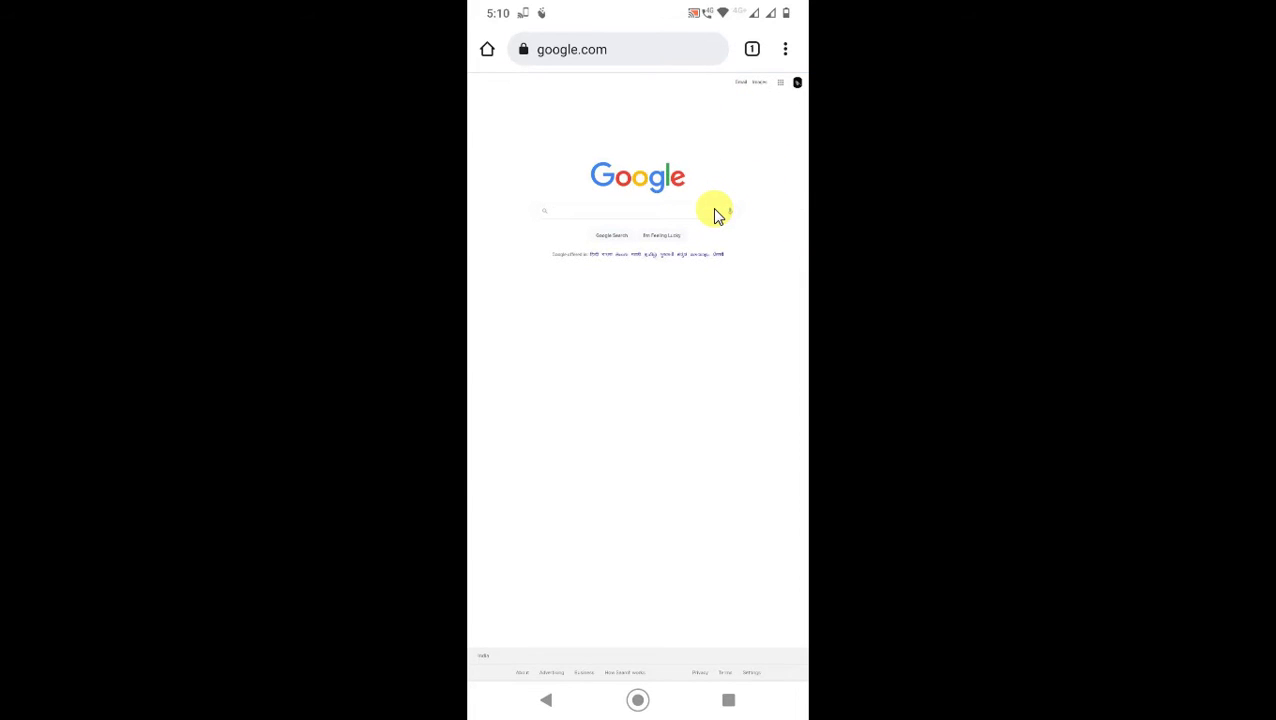
# Open the desktop version of Gmail through the link on the Google homepage
pyautogui.scroll(3, 715, 216)
pyautogui.scroll(3, 715, 216)
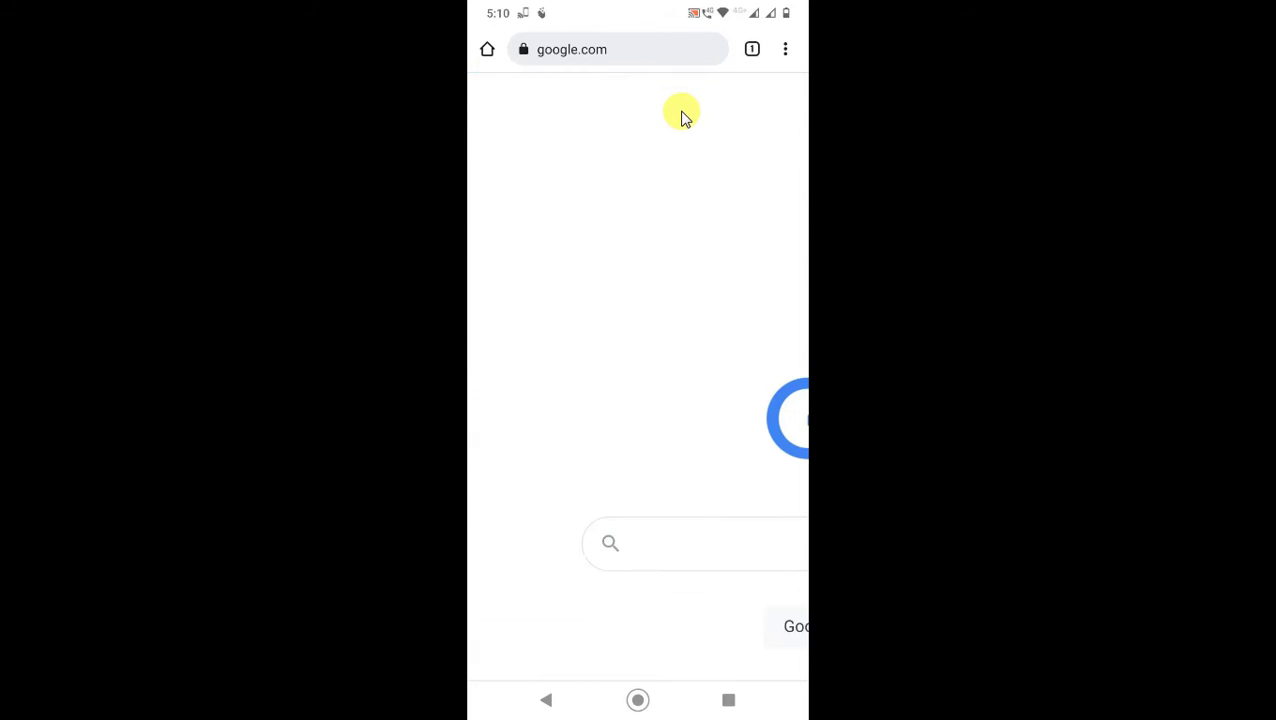
pyautogui.hscroll(3, 700, 106)
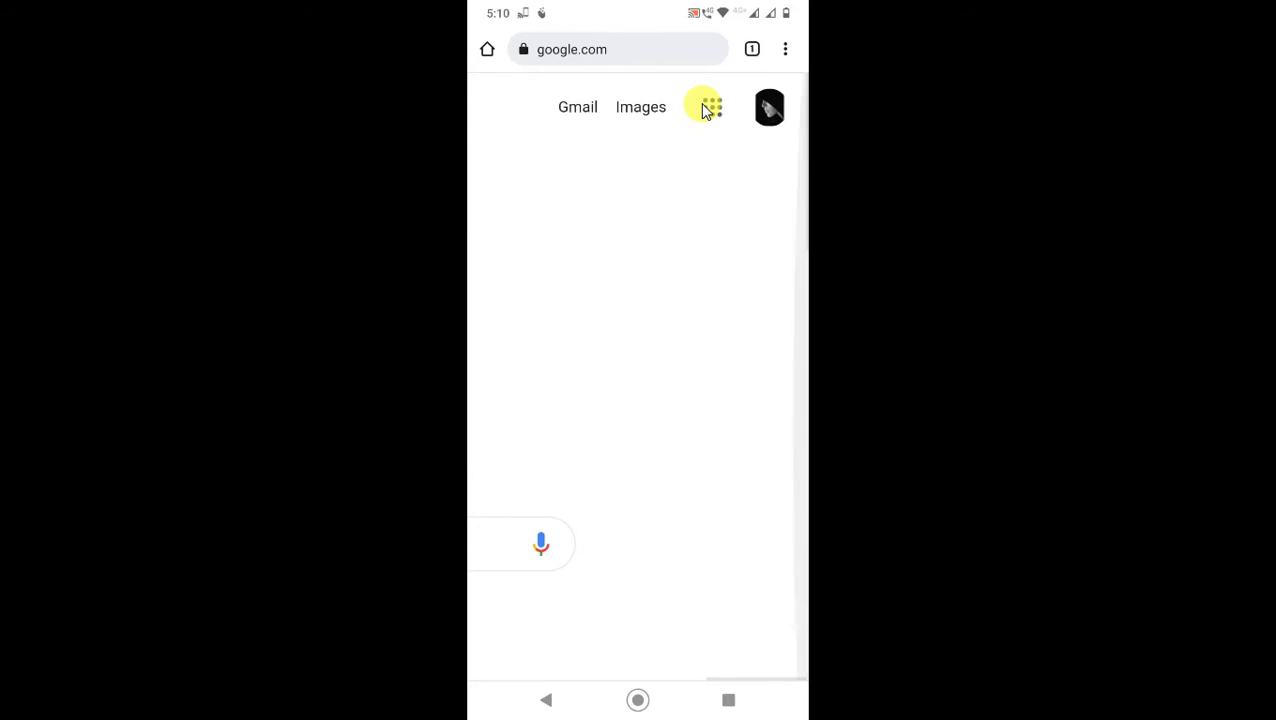
pyautogui.click(588, 106)
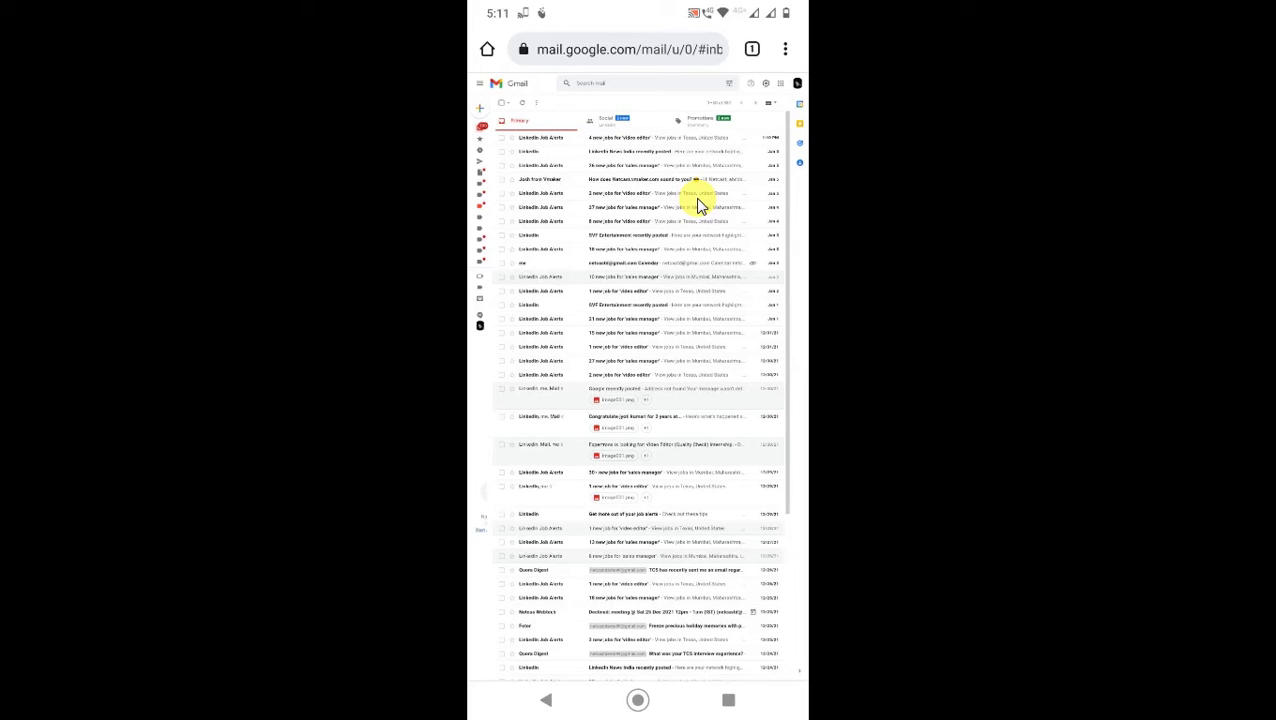
# Switch to the phone's Settings and open Apps & notifications
pyautogui.hotkey('alt', 'n')
pyautogui.hotkey('alt', 'n')
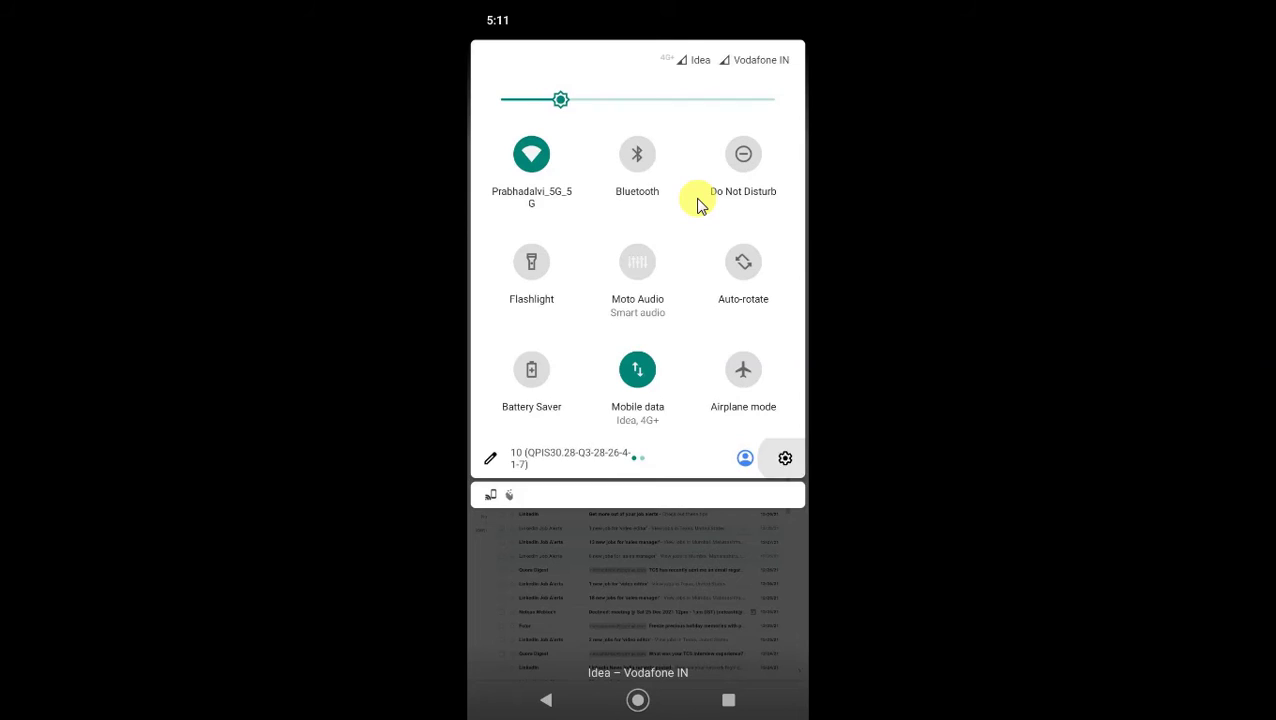
pyautogui.hotkey('alt', 'shift', 'n')
pyautogui.click(699, 200)
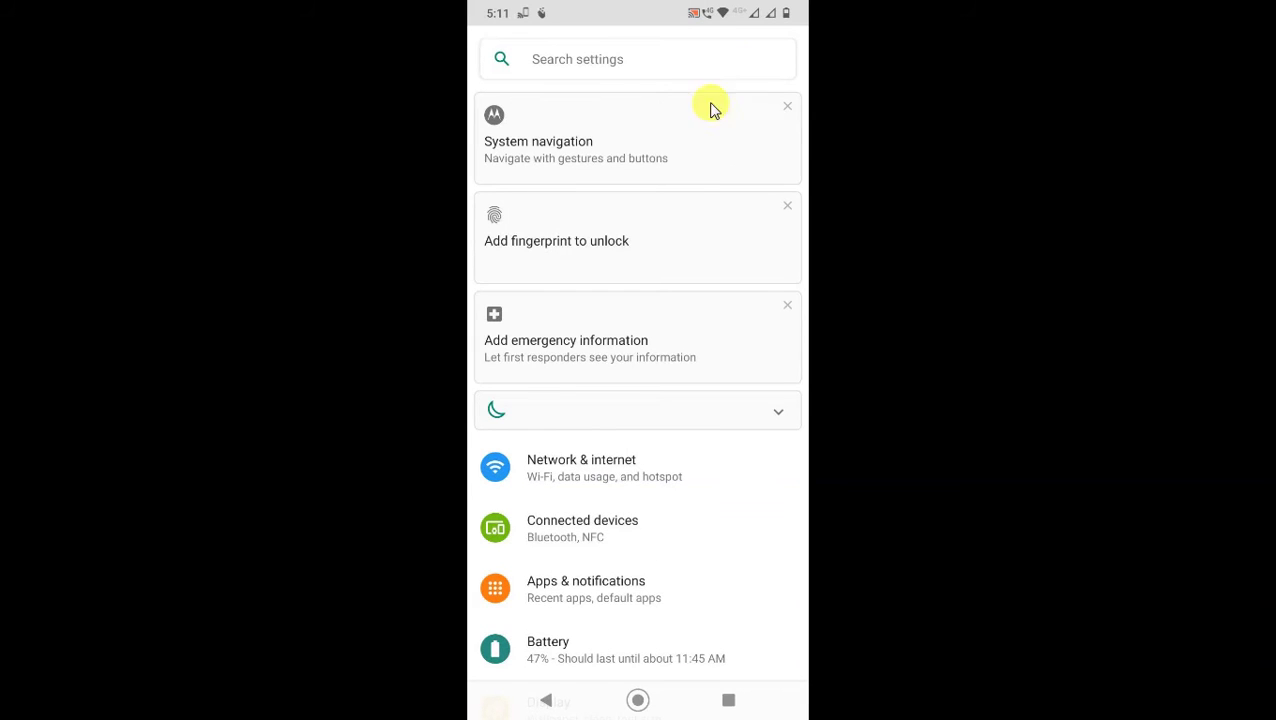
pyautogui.scroll(-1, 622, 200)
pyautogui.scroll(-2, 621, 393)
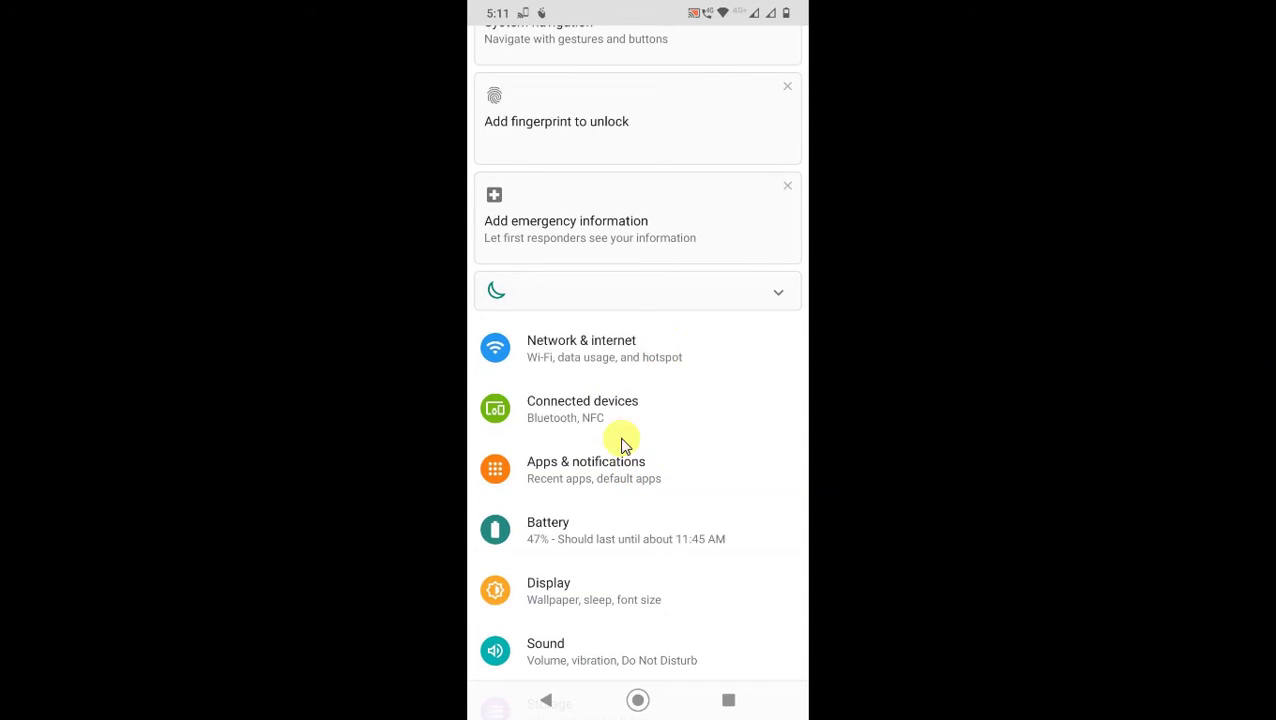
pyautogui.scroll(-1, 580, 464)
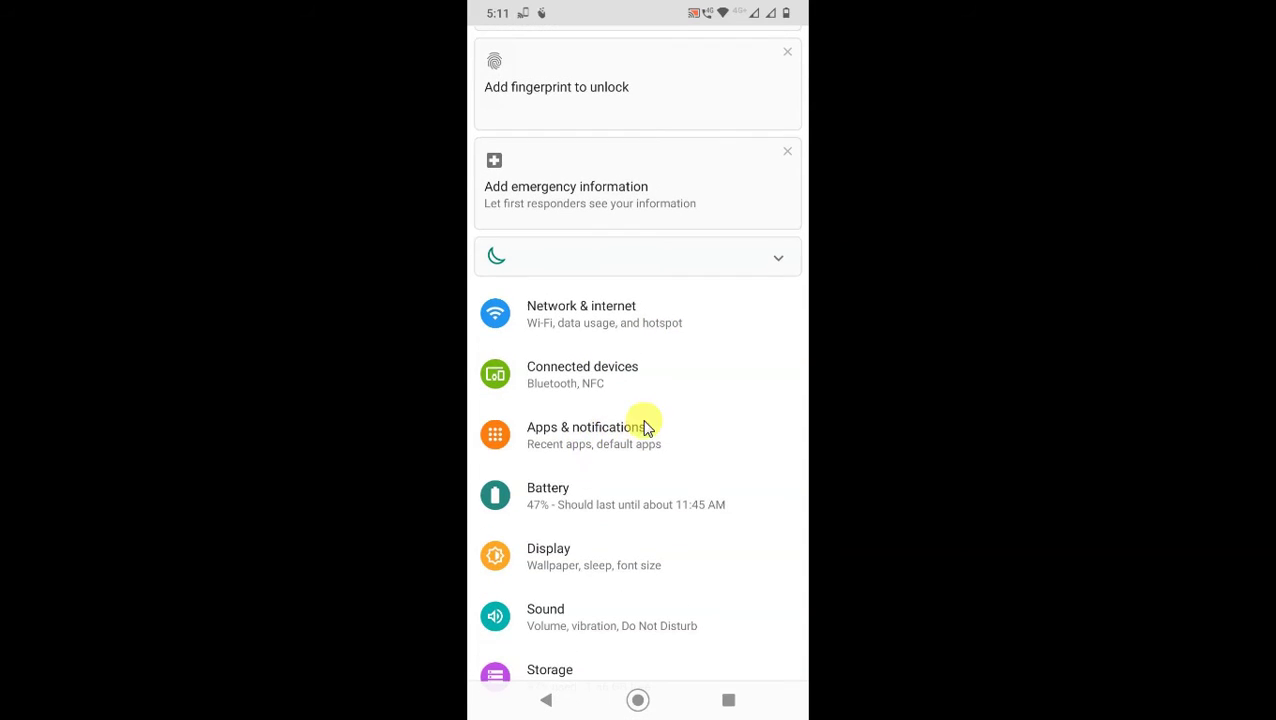
pyautogui.click(585, 427)
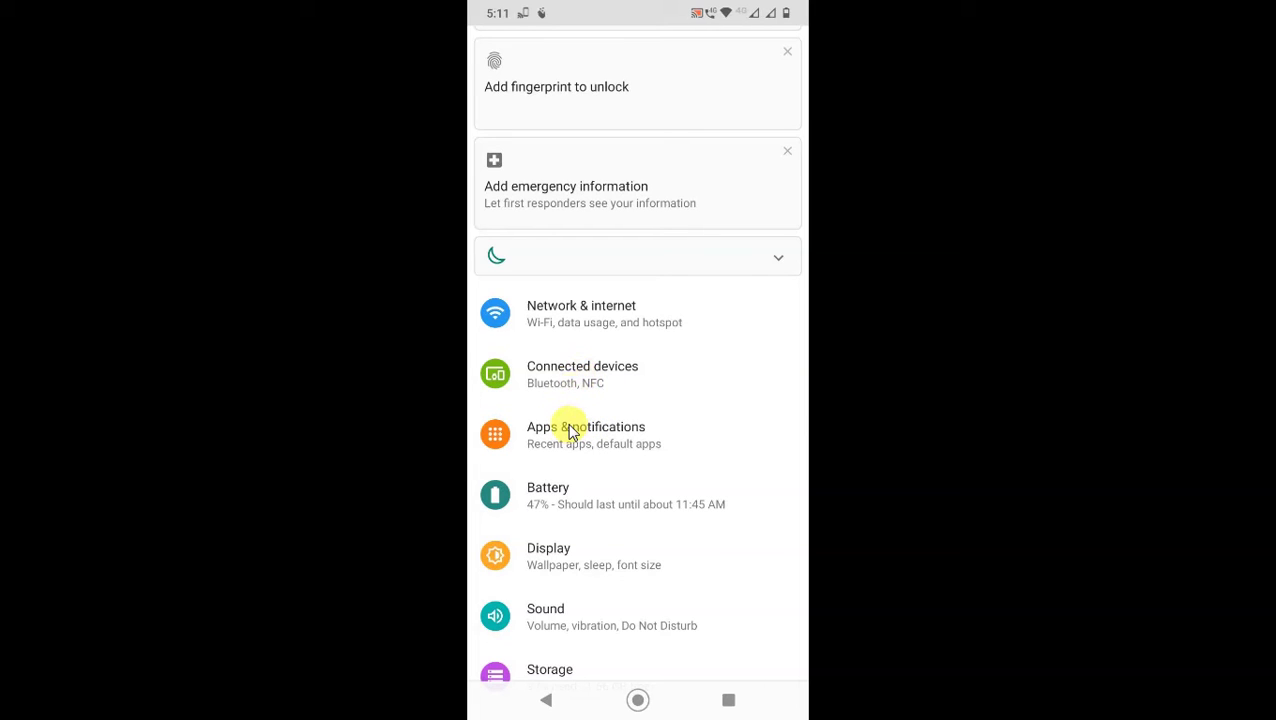
pyautogui.click(594, 428)
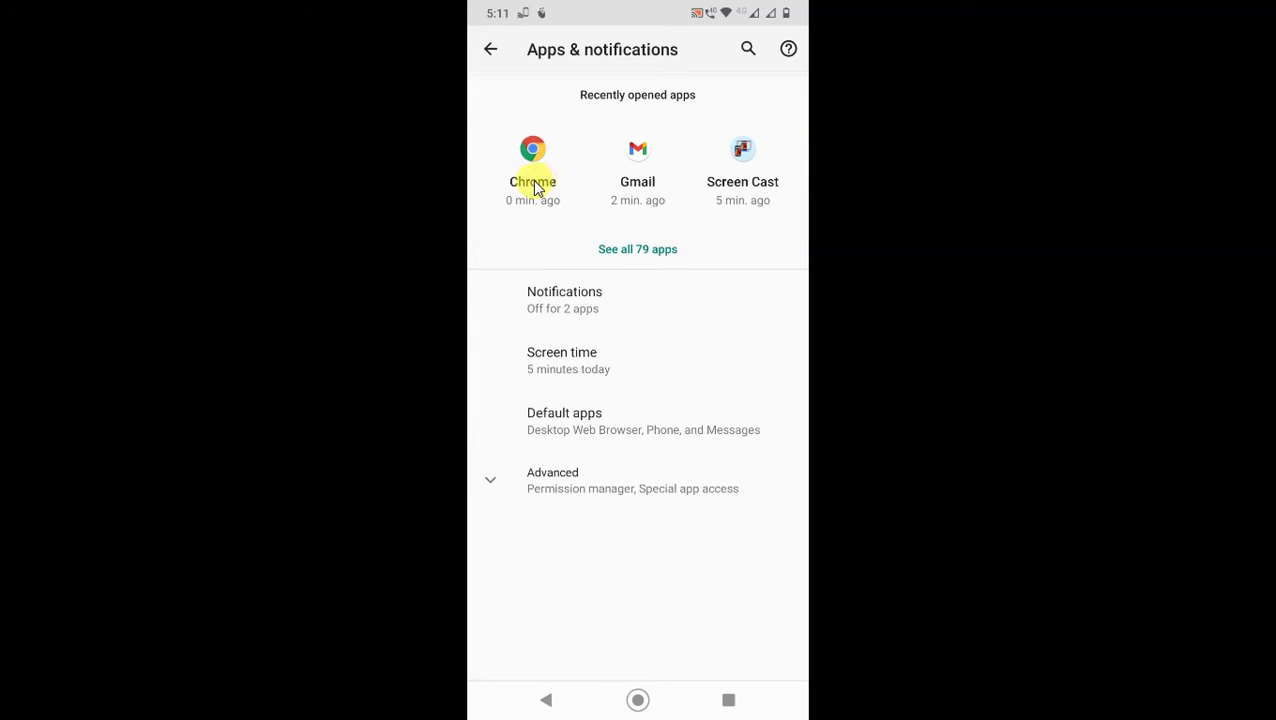
# Check Chrome's Open by default settings in its app info and return to Apps & notifications
pyautogui.click(524, 177)
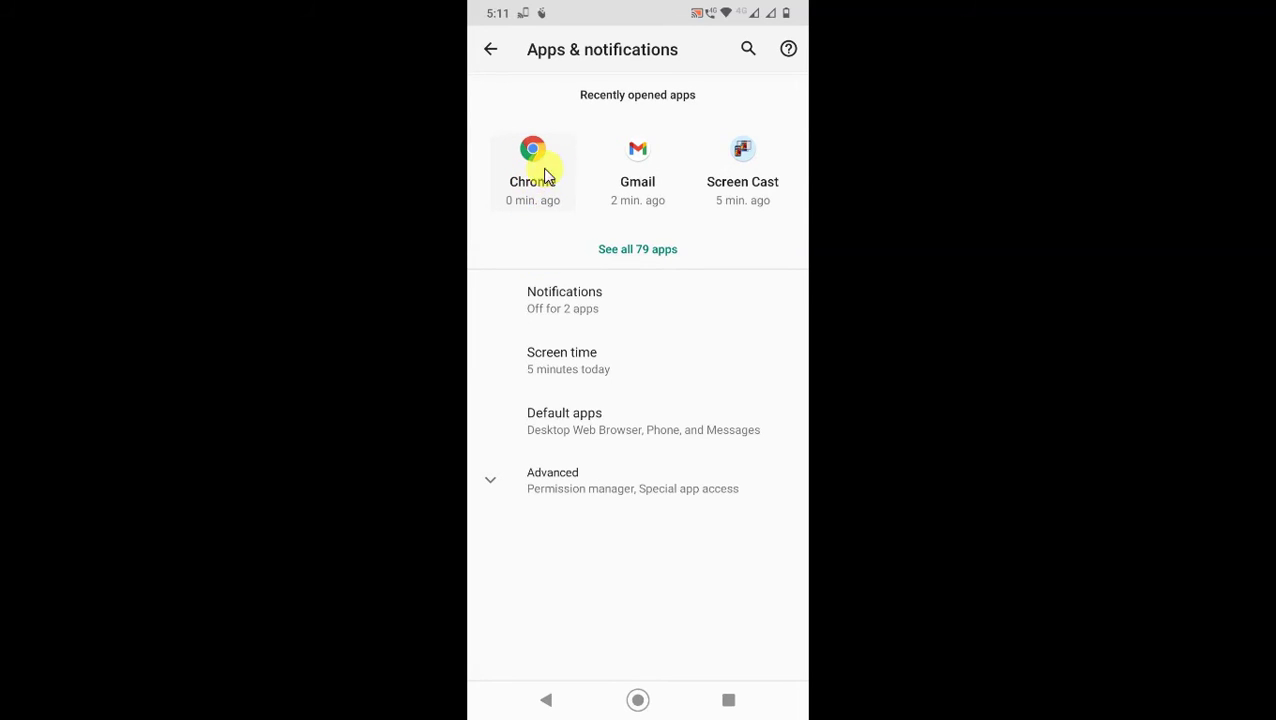
pyautogui.click(556, 206)
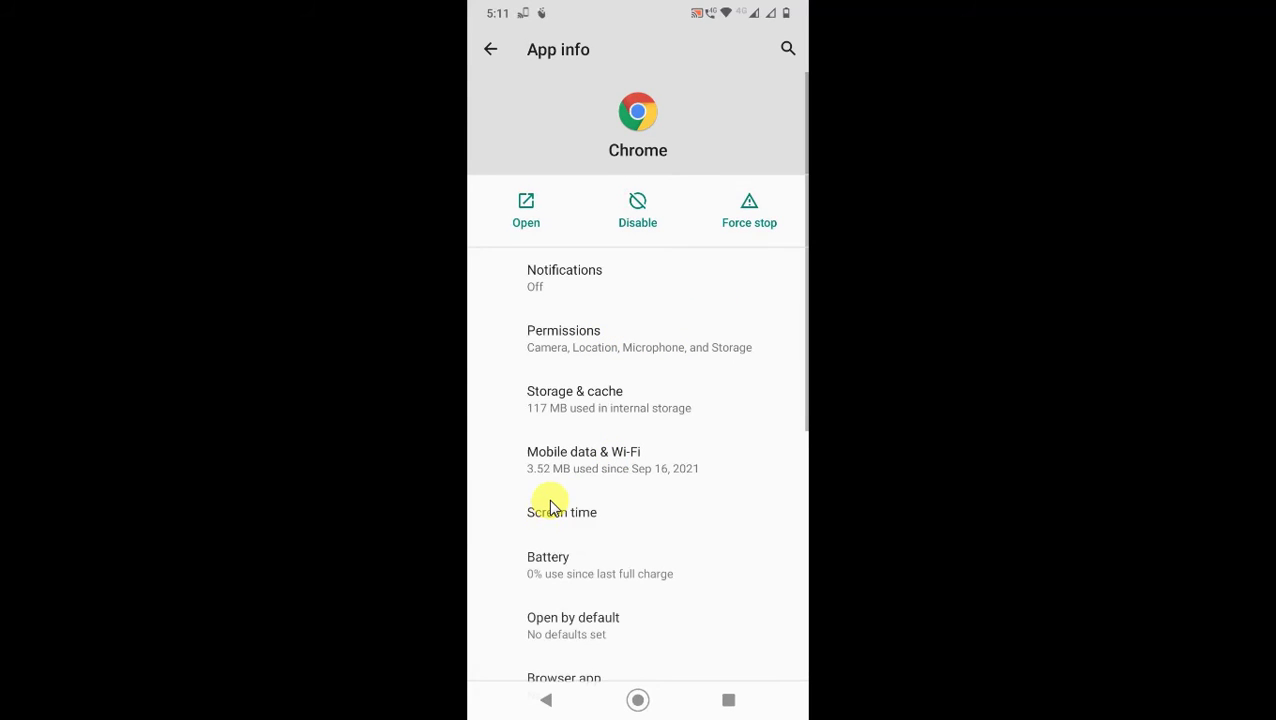
pyautogui.scroll(-1, 655, 390)
pyautogui.click(572, 594)
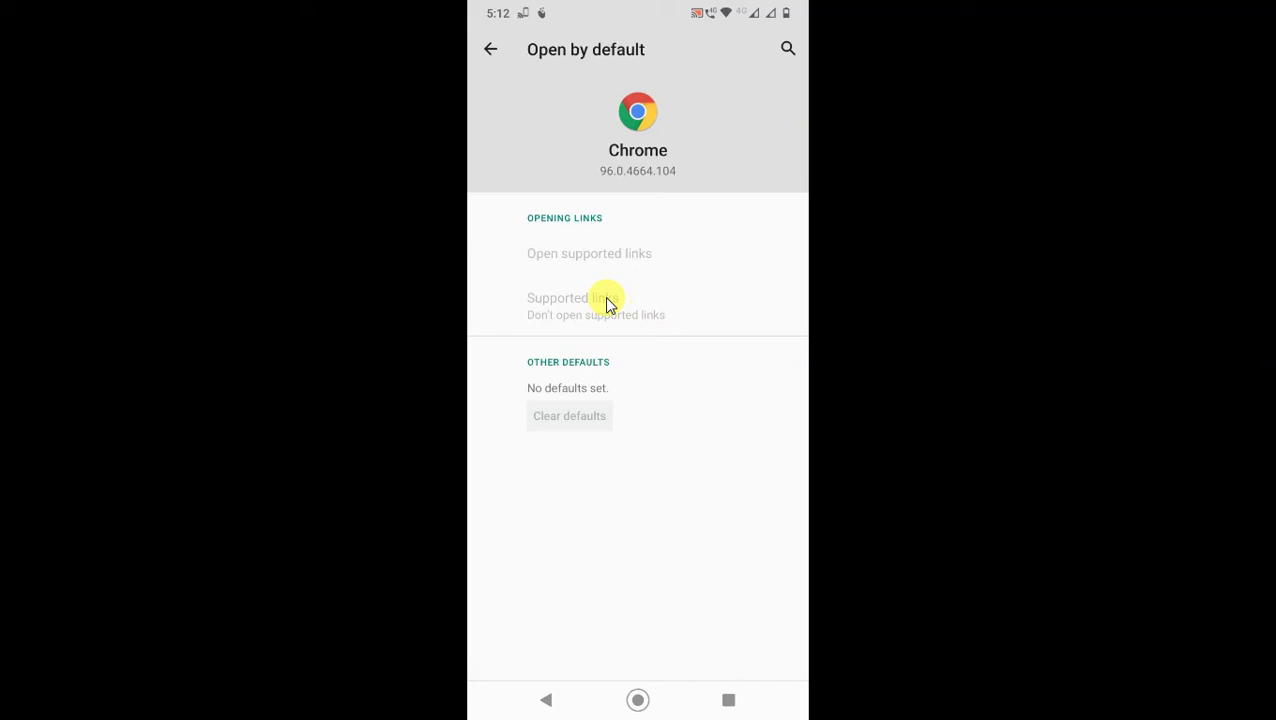
pyautogui.scroll(1, 606, 303)
pyautogui.press('Escape')
pyautogui.rightClick(614, 243)
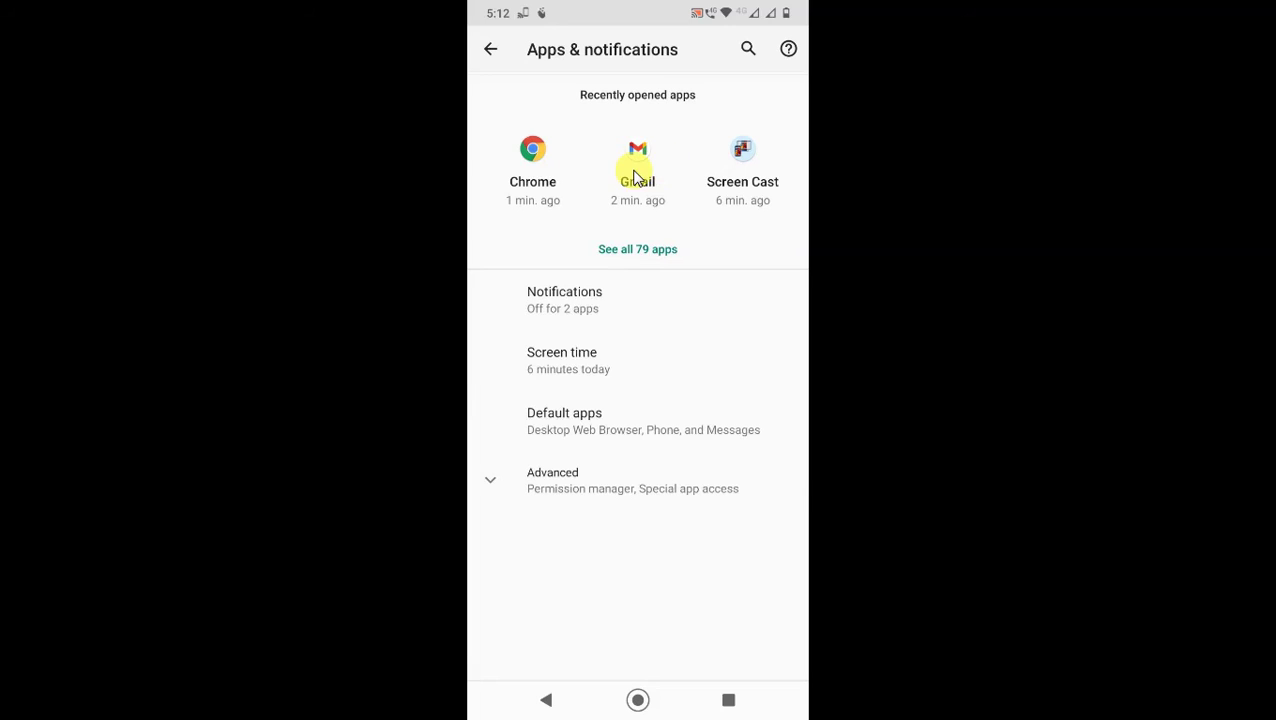
# Open Gmail's app info, expand its advanced details and bring up the Open by default settings
pyautogui.click(626, 175)
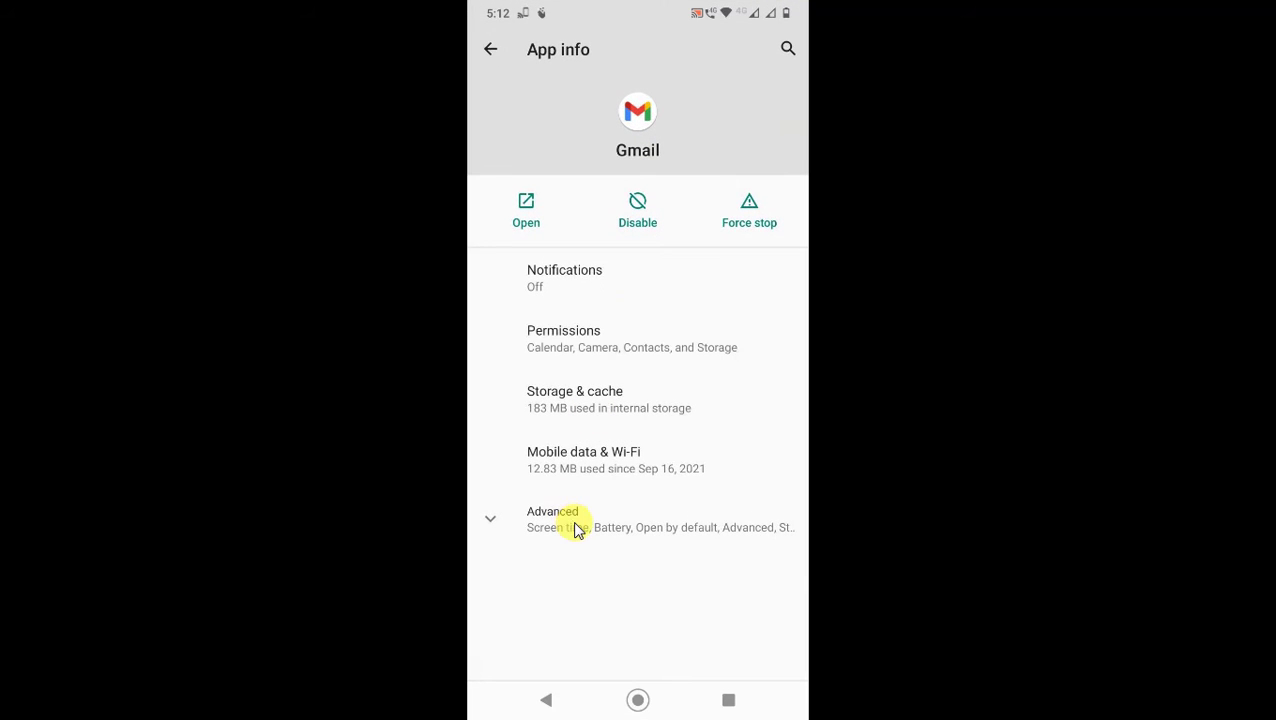
pyautogui.click(571, 530)
pyautogui.scroll(-3, 570, 505)
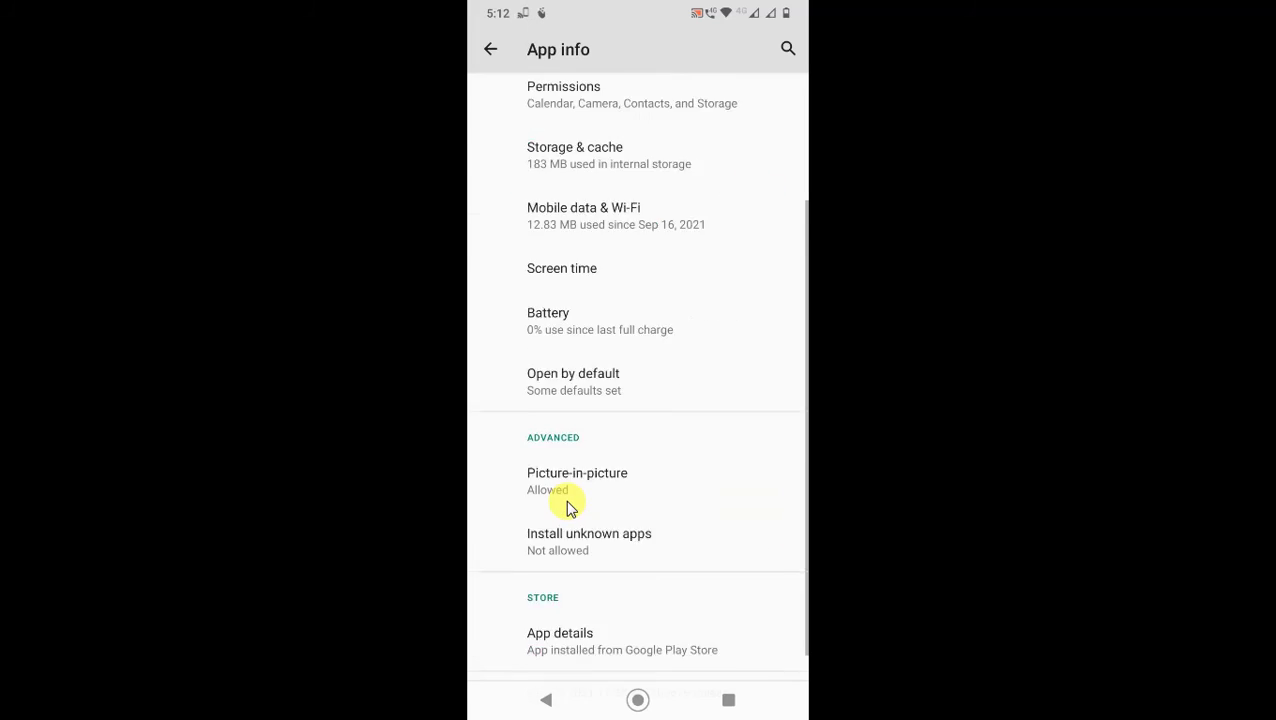
pyautogui.scroll(1, 571, 505)
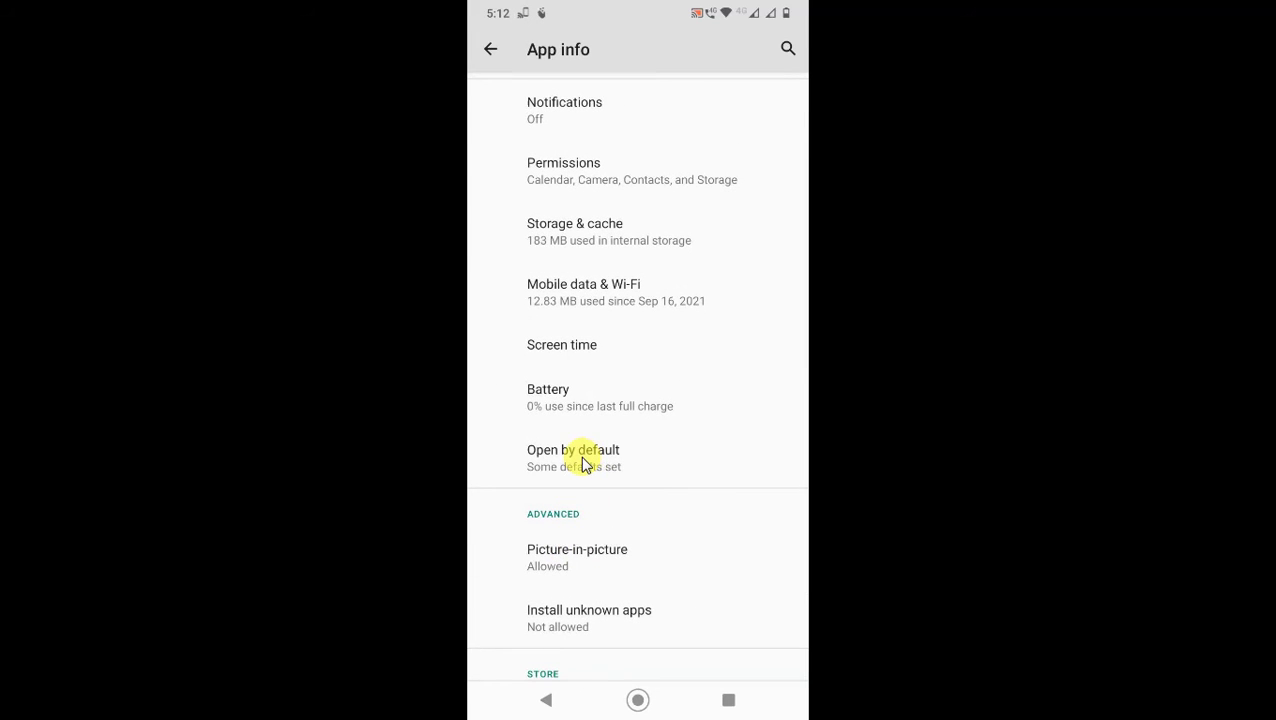
pyautogui.click(585, 464)
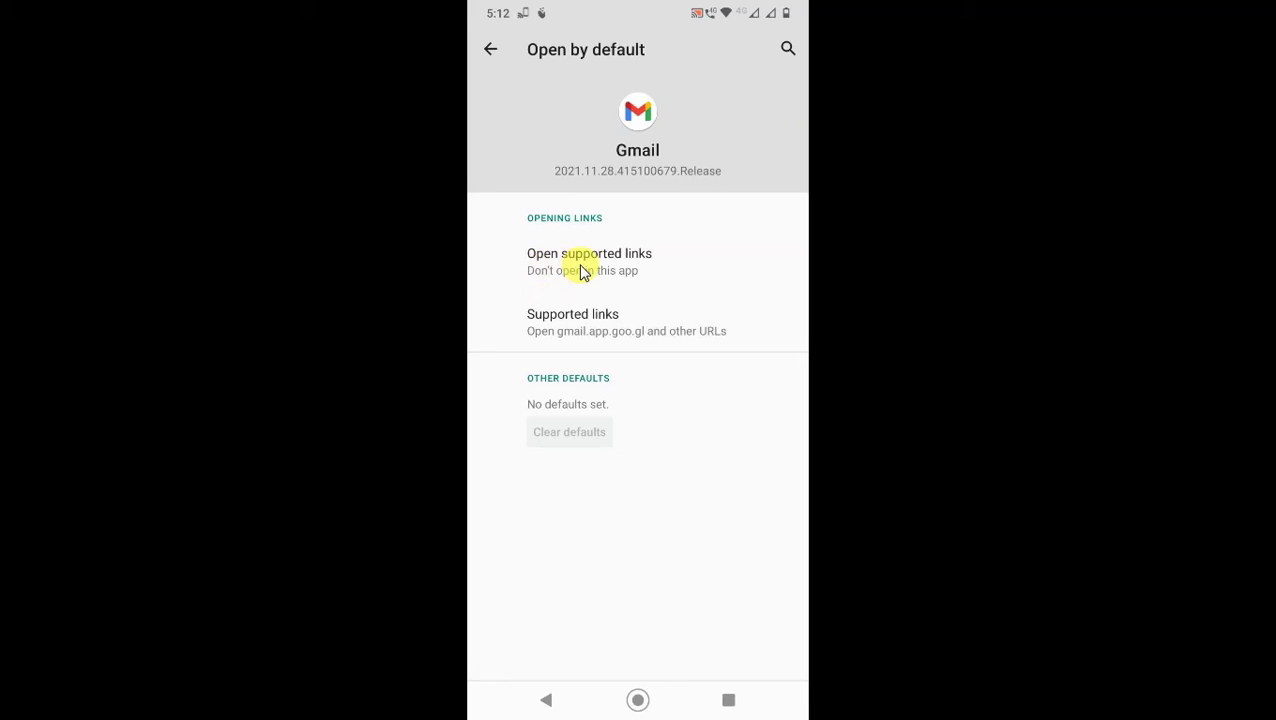
# Set the Open supported links option for the Gmail app to Don't open in this app
pyautogui.click(583, 272)
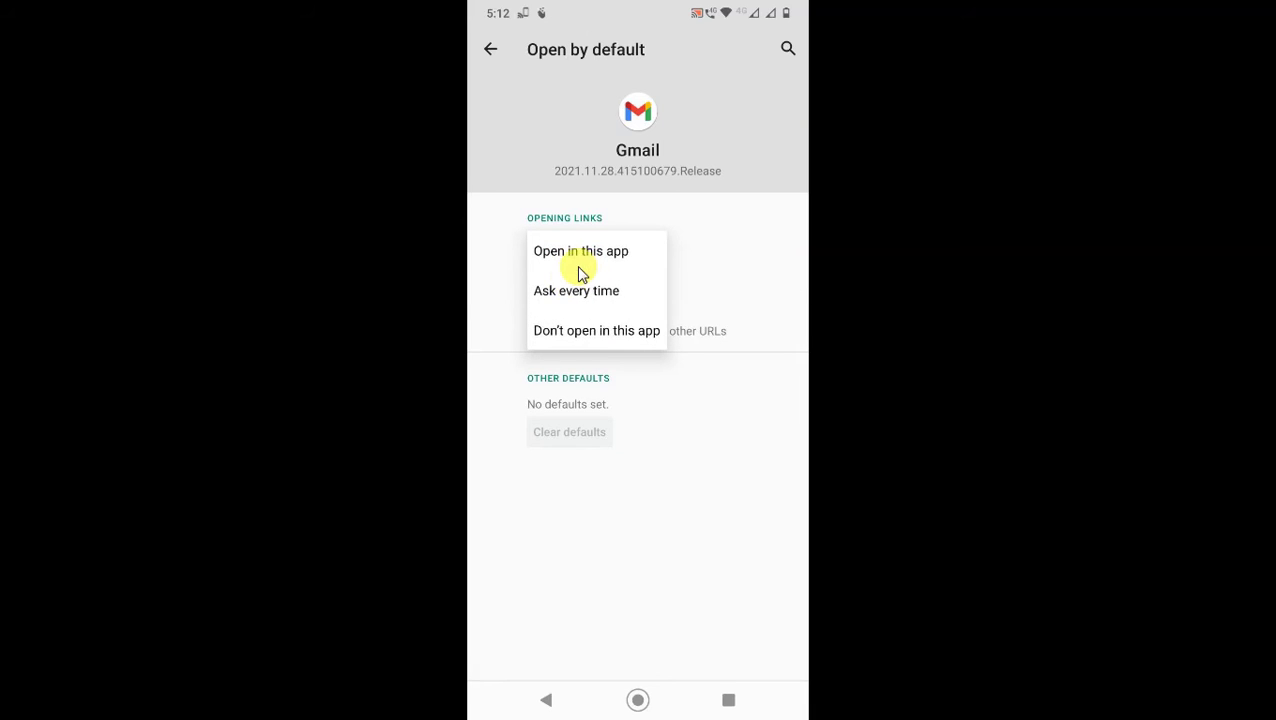
pyautogui.click(597, 335)
pyautogui.press('Escape')
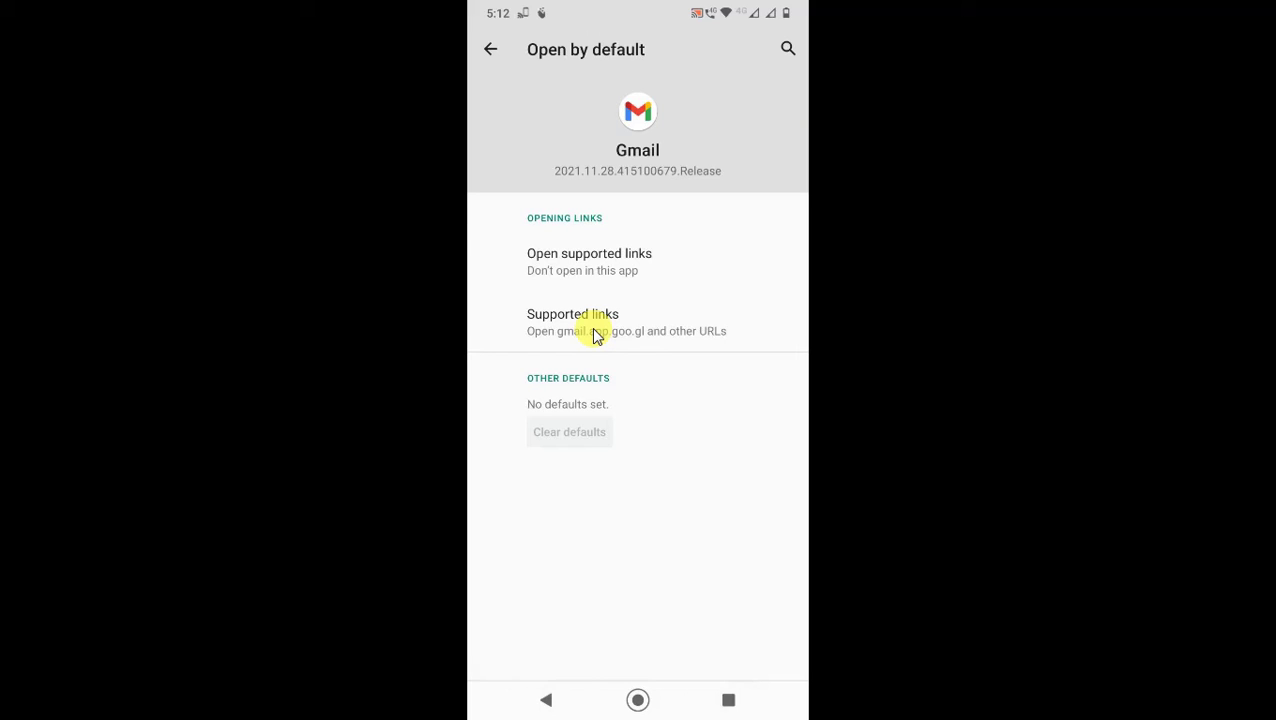
# Switch to Chrome and enlarge the desktop Gmail inbox so the email list is readable
pyautogui.hotkey('alt', 'Tab')
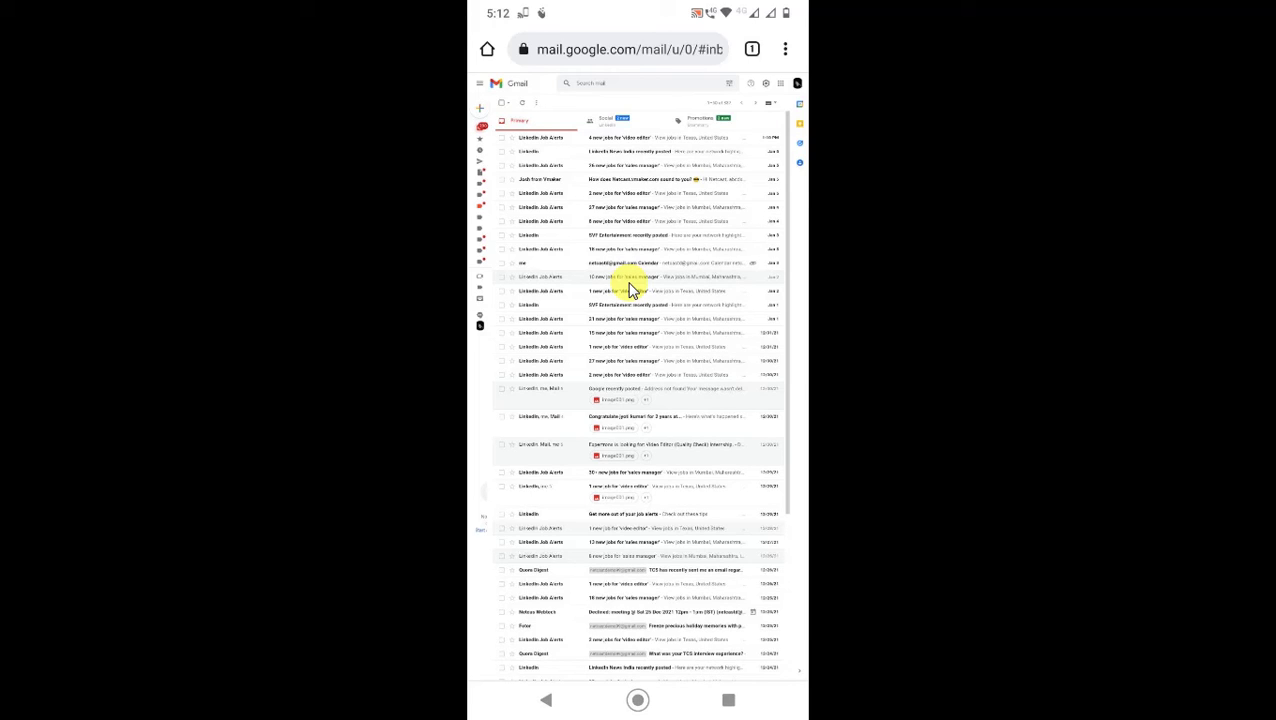
pyautogui.scroll(-3, 685, 393)
pyautogui.scroll(3, 685, 393)
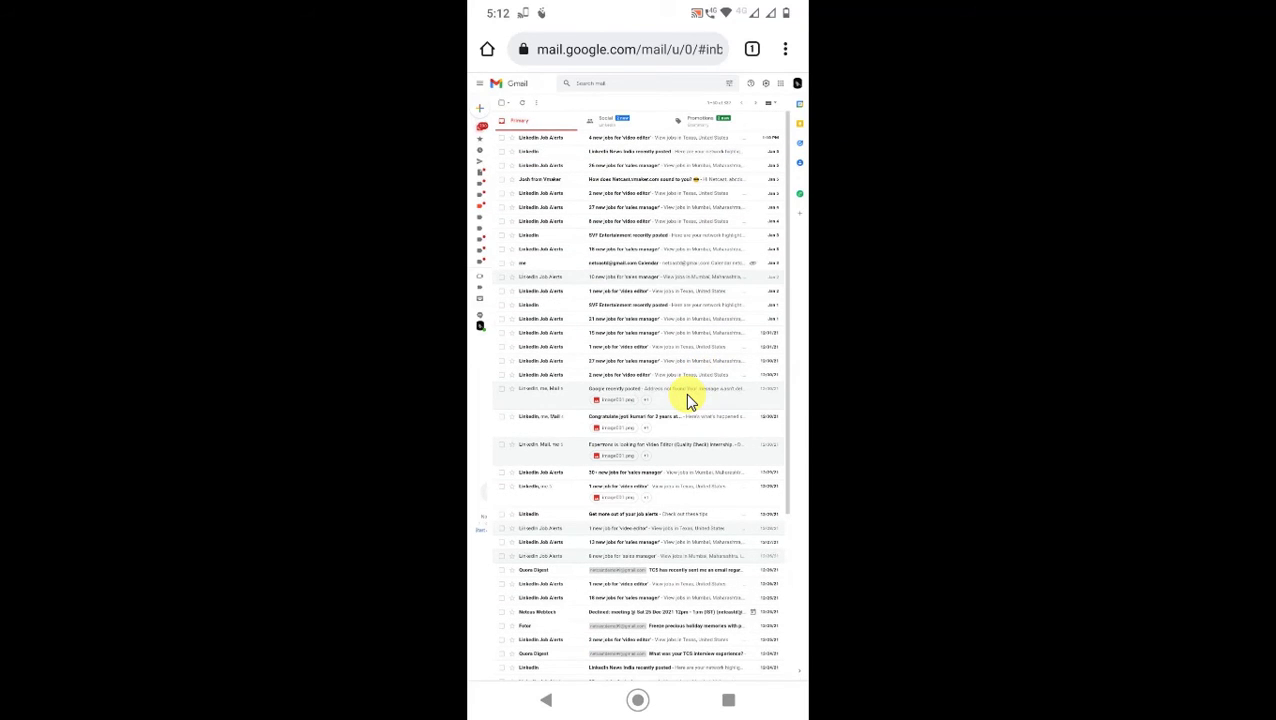
pyautogui.doubleClick(687, 400)
pyautogui.scroll(5, 684, 399)
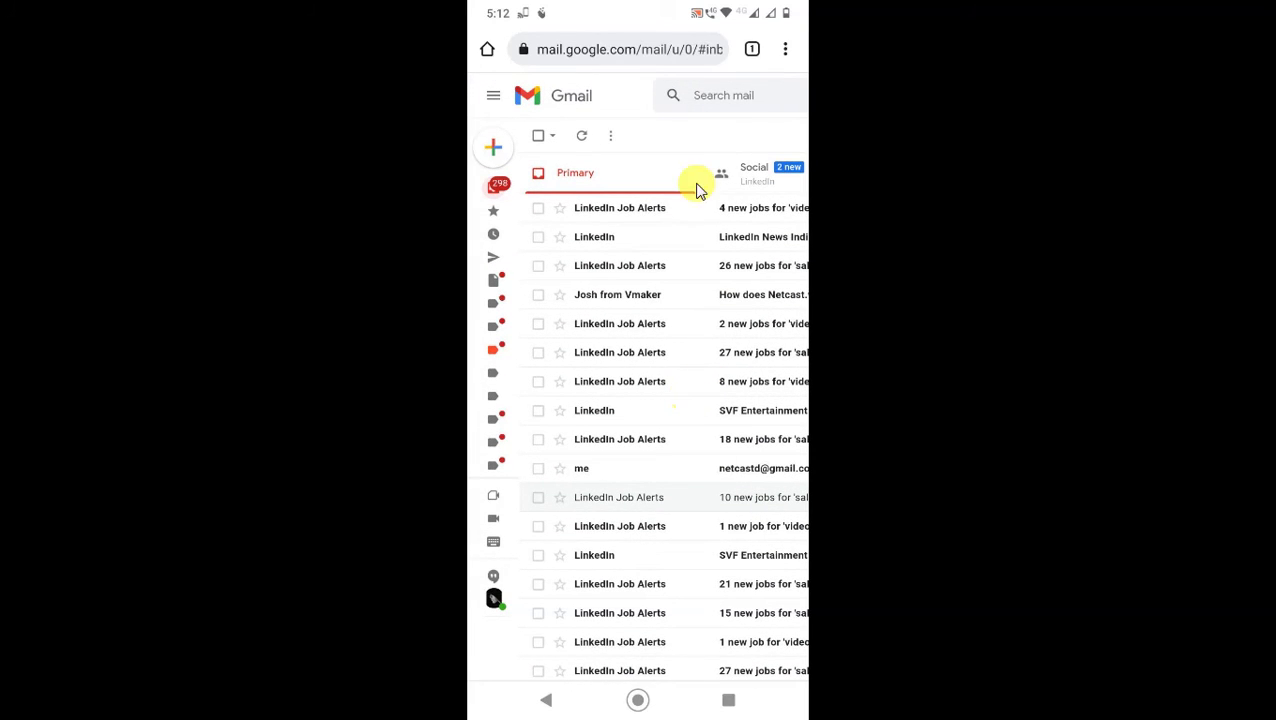
# Open the inbox's Social category and look over its emails
pyautogui.hscroll(1, 759, 178)
pyautogui.hscroll(5, 760, 183)
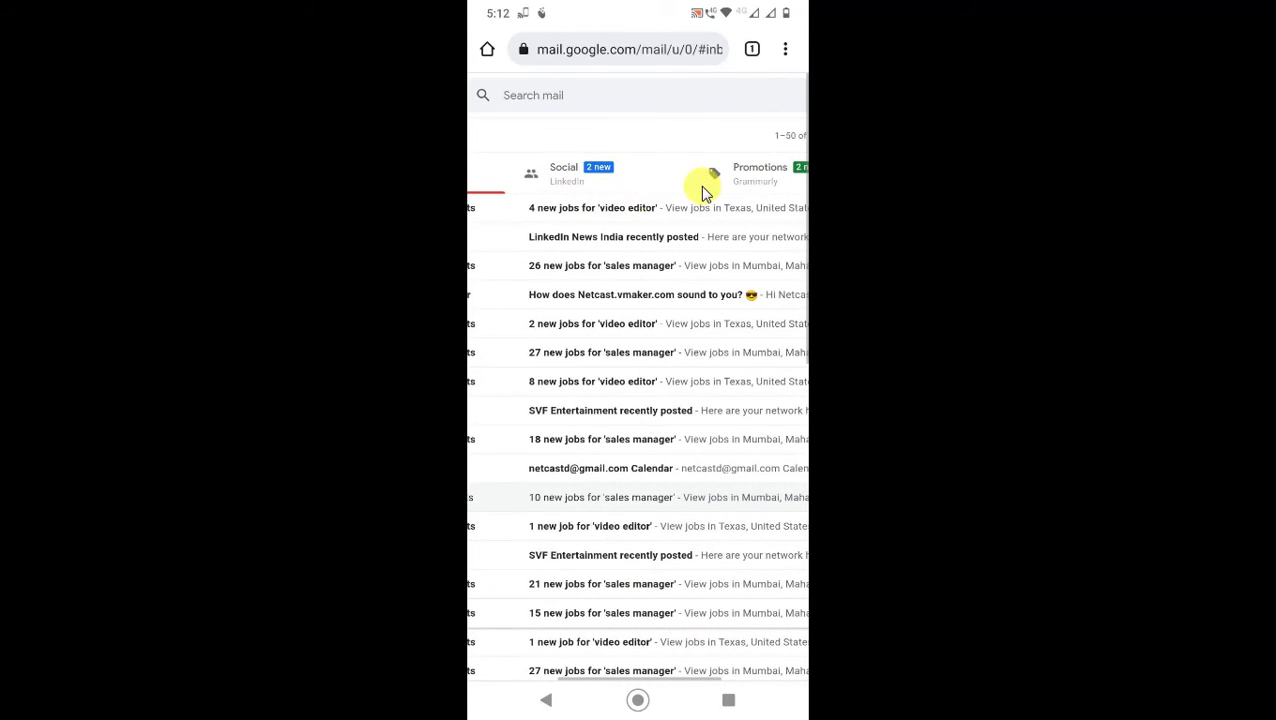
pyautogui.hscroll(1, 760, 188)
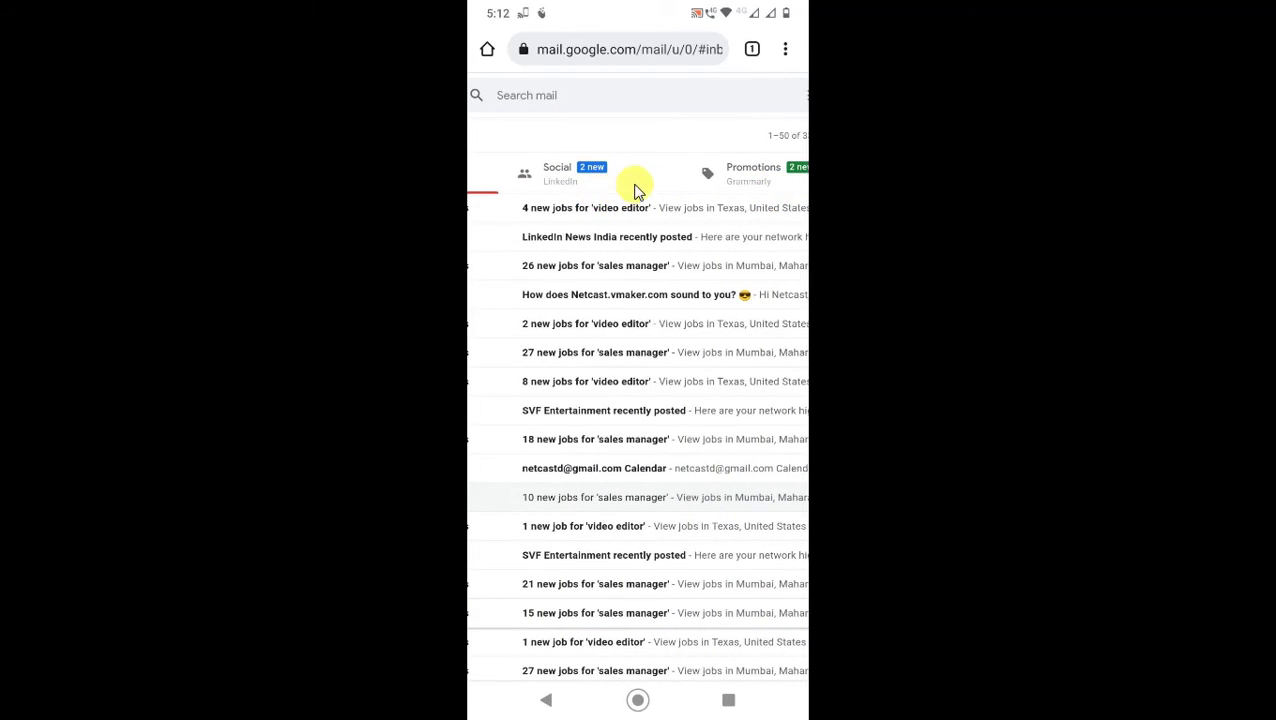
pyautogui.hscroll(-2, 625, 184)
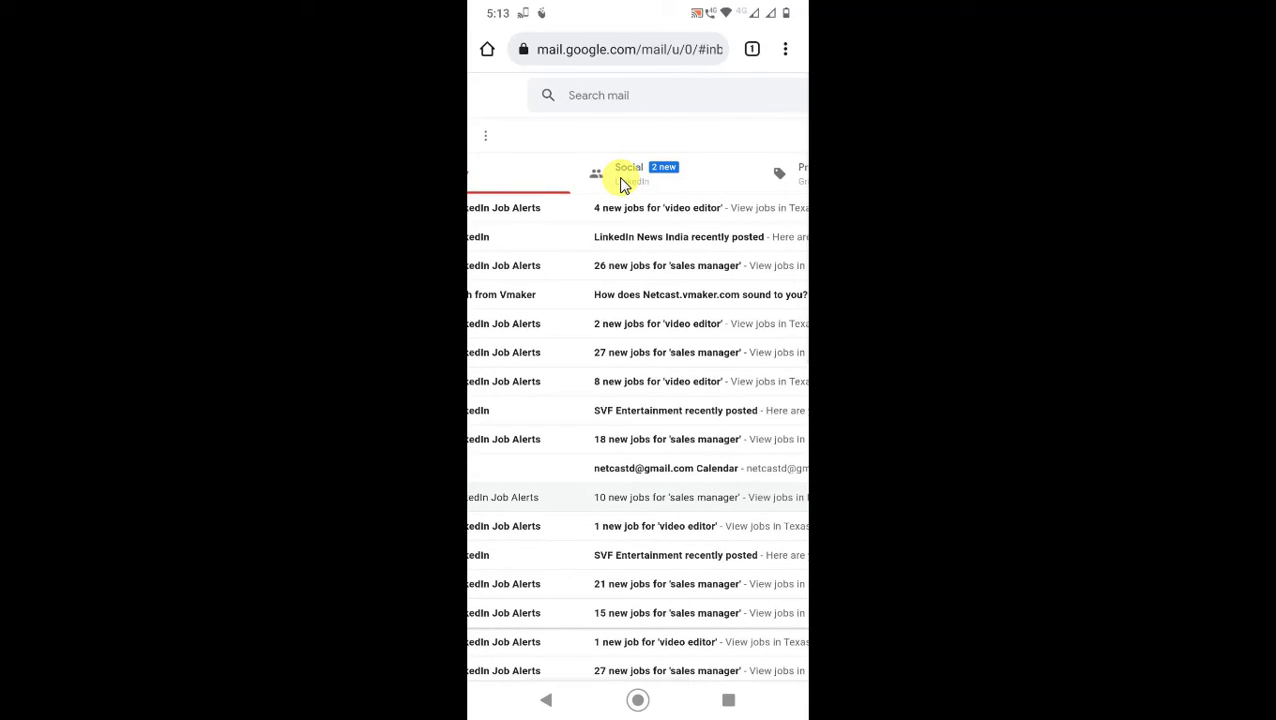
pyautogui.click(620, 185)
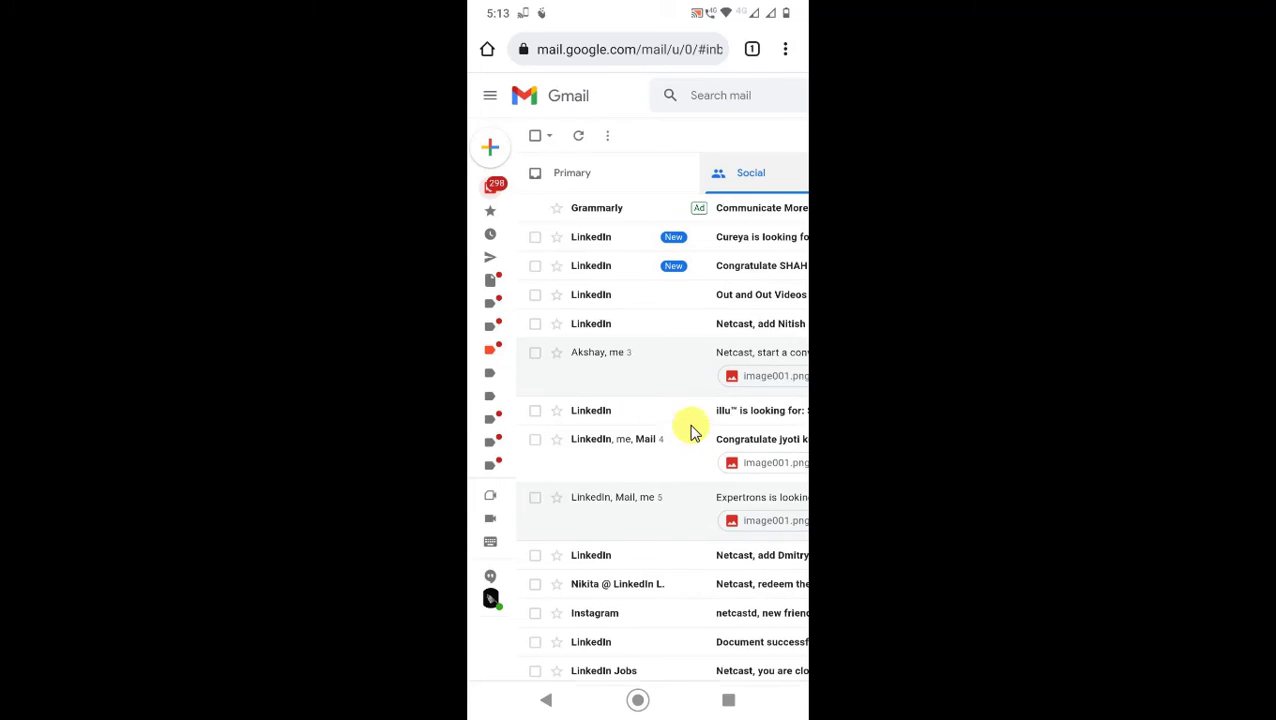
pyautogui.scroll(-3, 698, 441)
pyautogui.scroll(3, 697, 427)
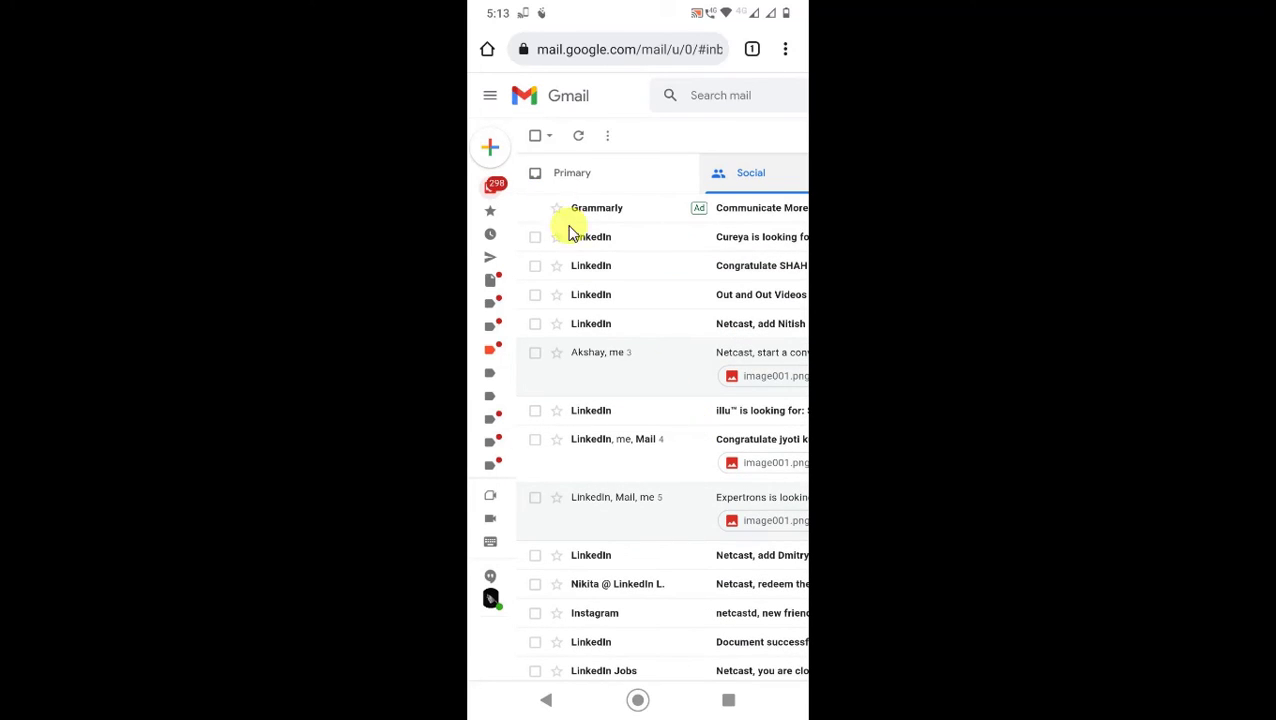
# Select all emails in the Social category, check the selection and delete them
pyautogui.click(539, 141)
pyautogui.hscroll(5, 713, 375)
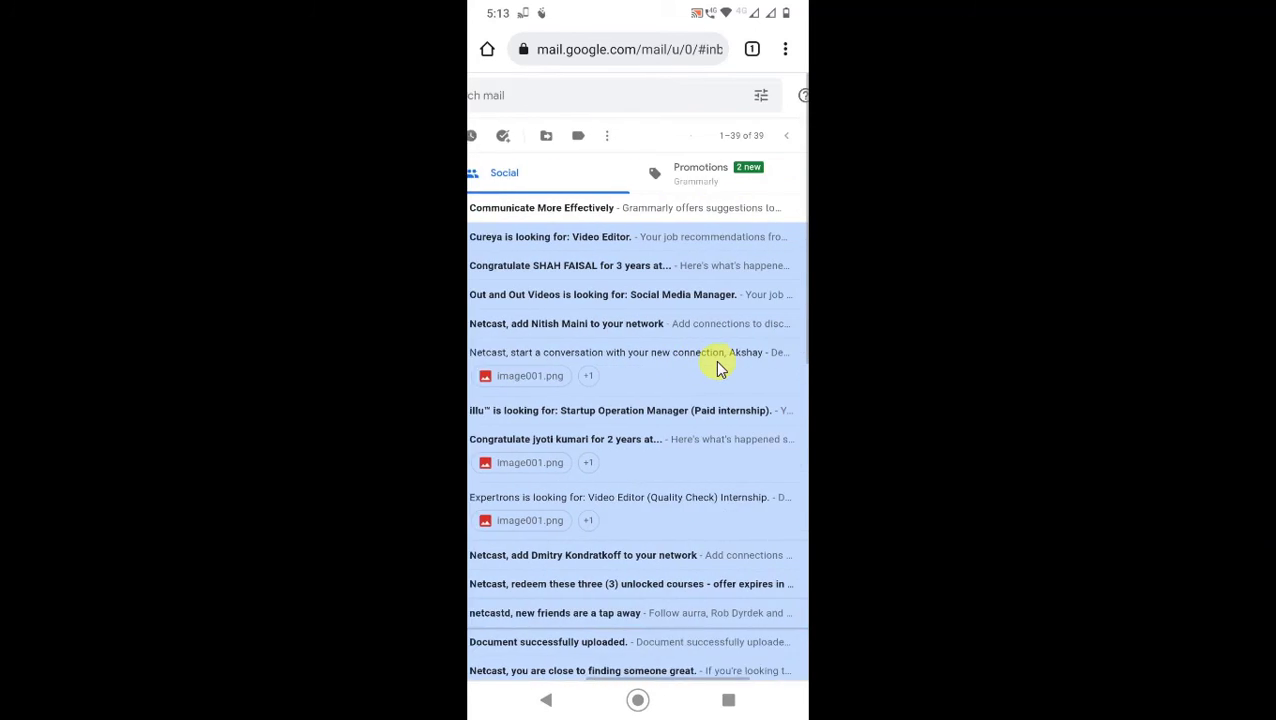
pyautogui.hscroll(-5, 674, 411)
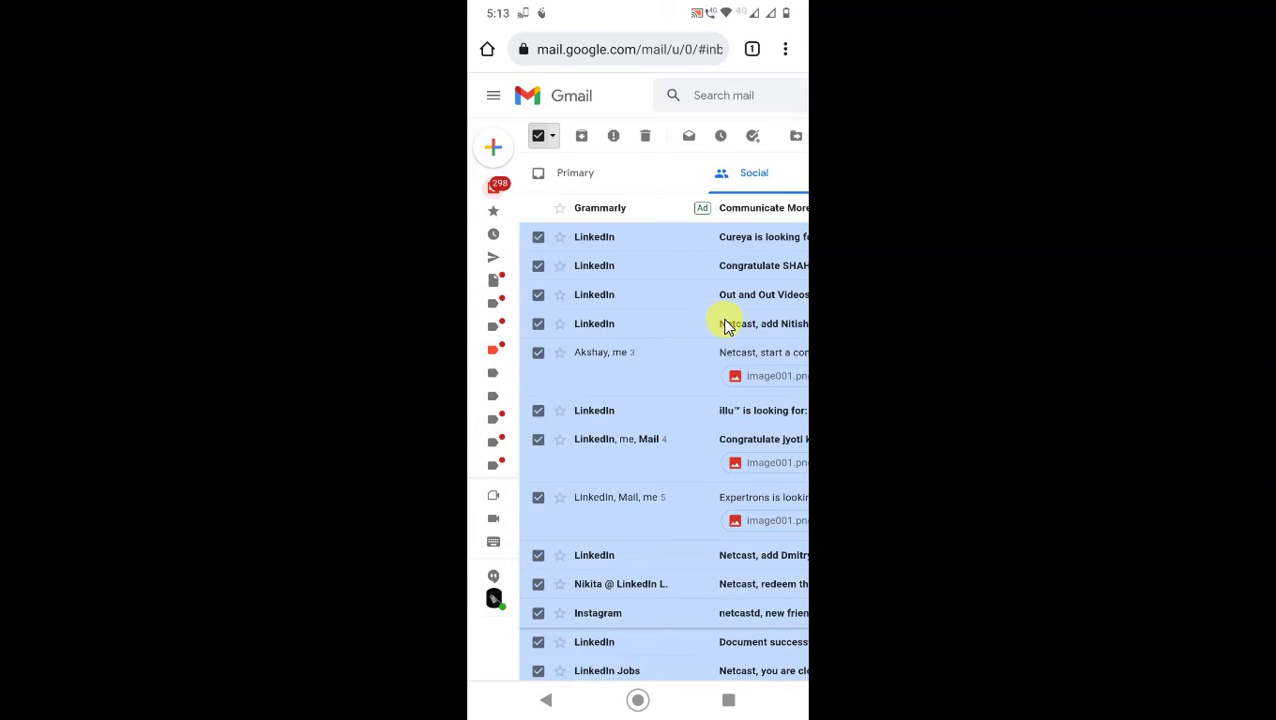
pyautogui.hscroll(4, 724, 322)
pyautogui.hscroll(1, 703, 185)
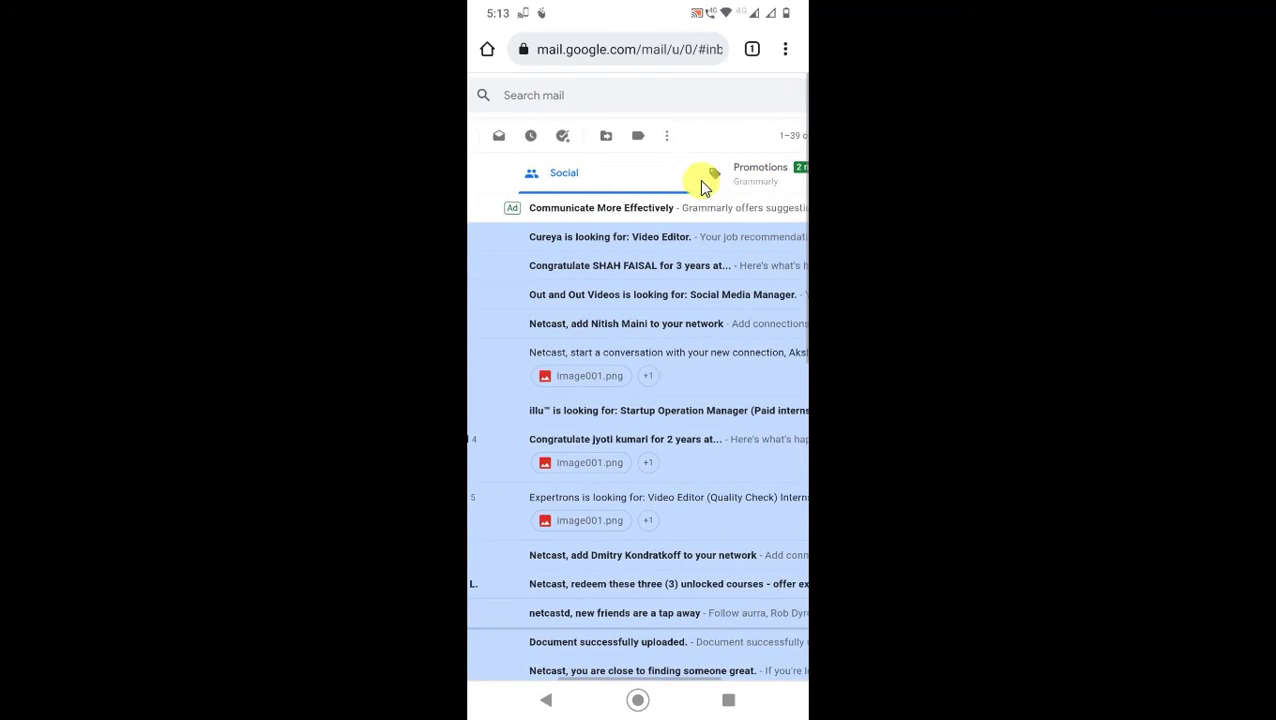
pyautogui.scroll(-3, 727, 463)
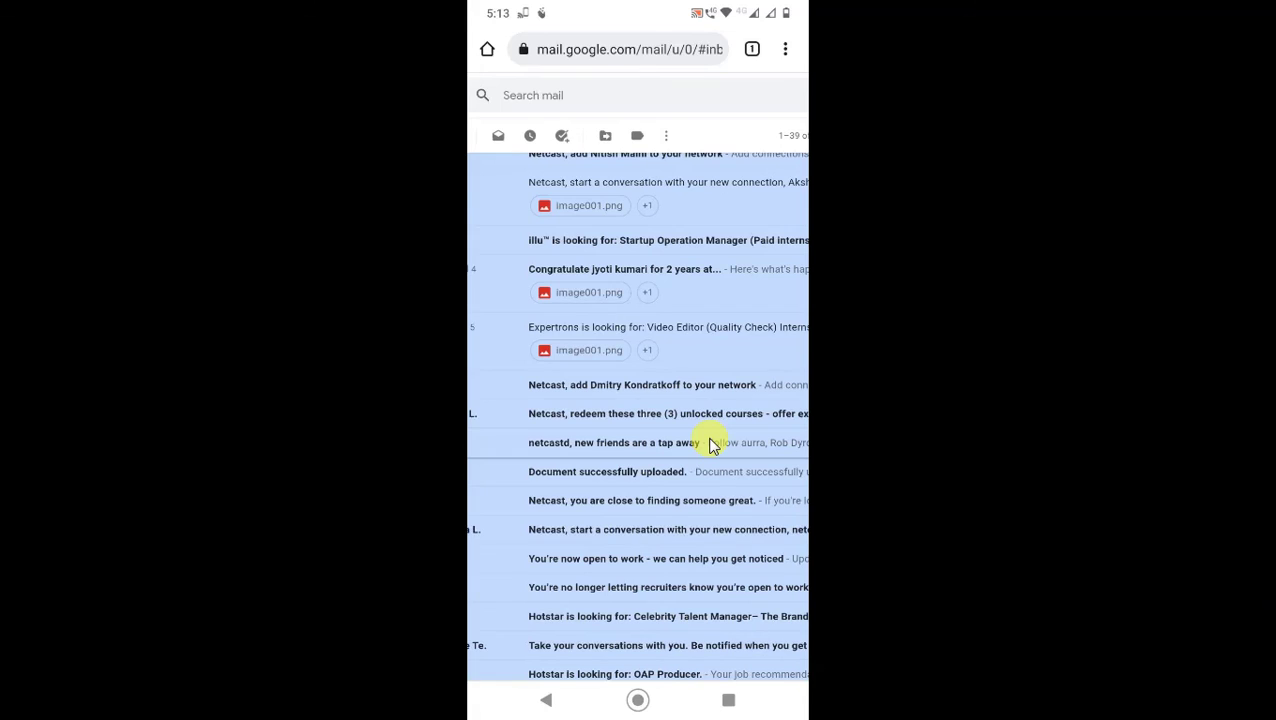
pyautogui.scroll(-3, 713, 445)
pyautogui.scroll(3, 713, 445)
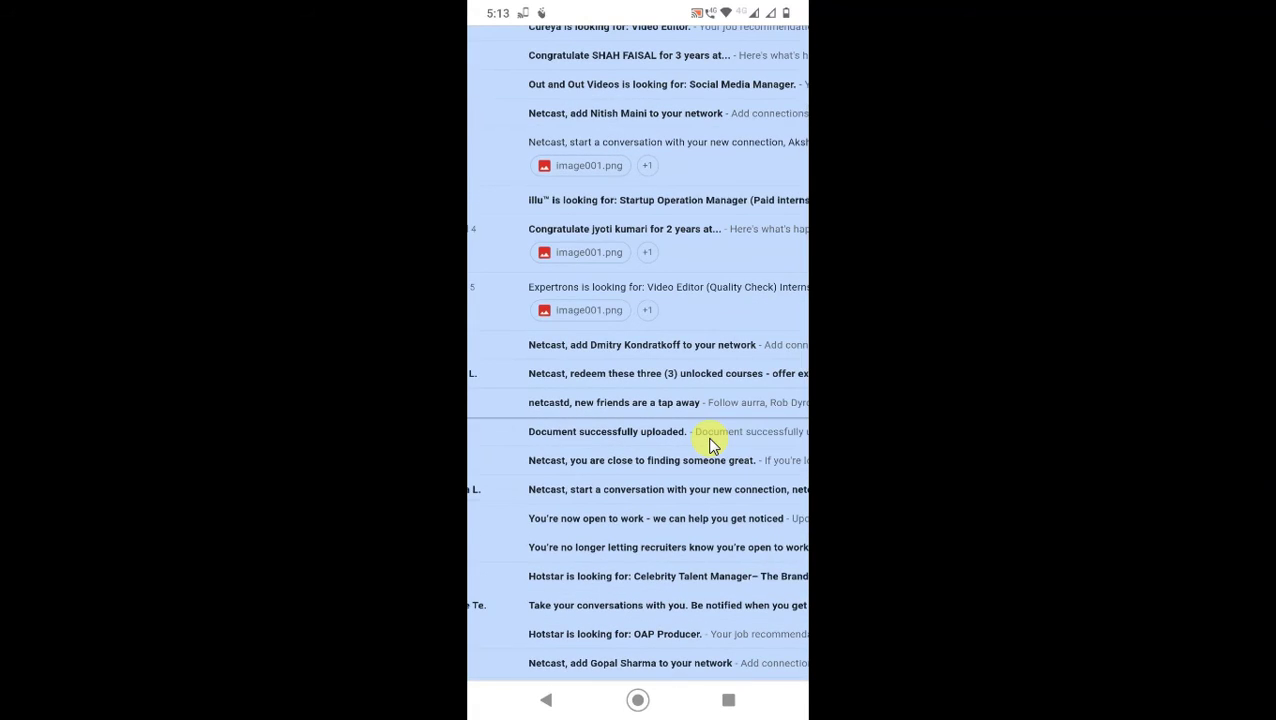
pyautogui.scroll(3, 711, 444)
pyautogui.hscroll(-2, 712, 208)
pyautogui.hscroll(1, 674, 192)
pyautogui.hscroll(2, 713, 224)
pyautogui.moveTo(800, 203); pyautogui.dragTo(766, 197)
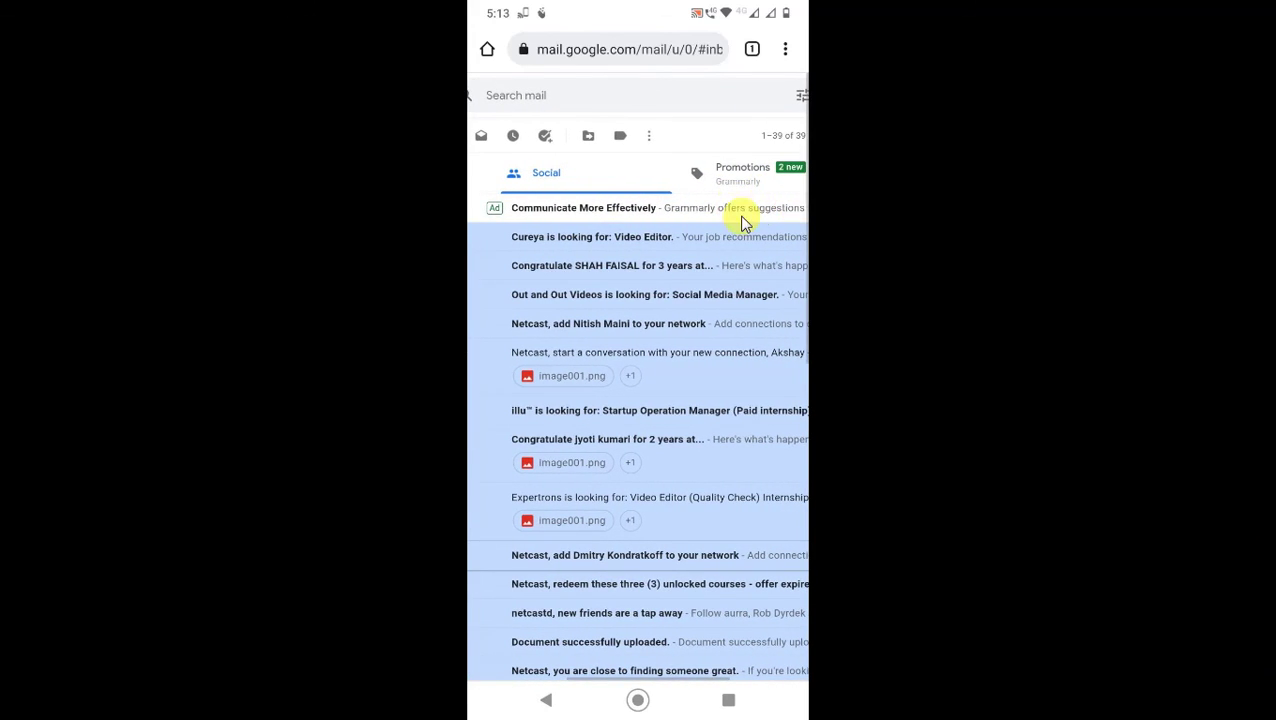
pyautogui.hscroll(-3, 718, 199)
pyautogui.hscroll(-2, 697, 199)
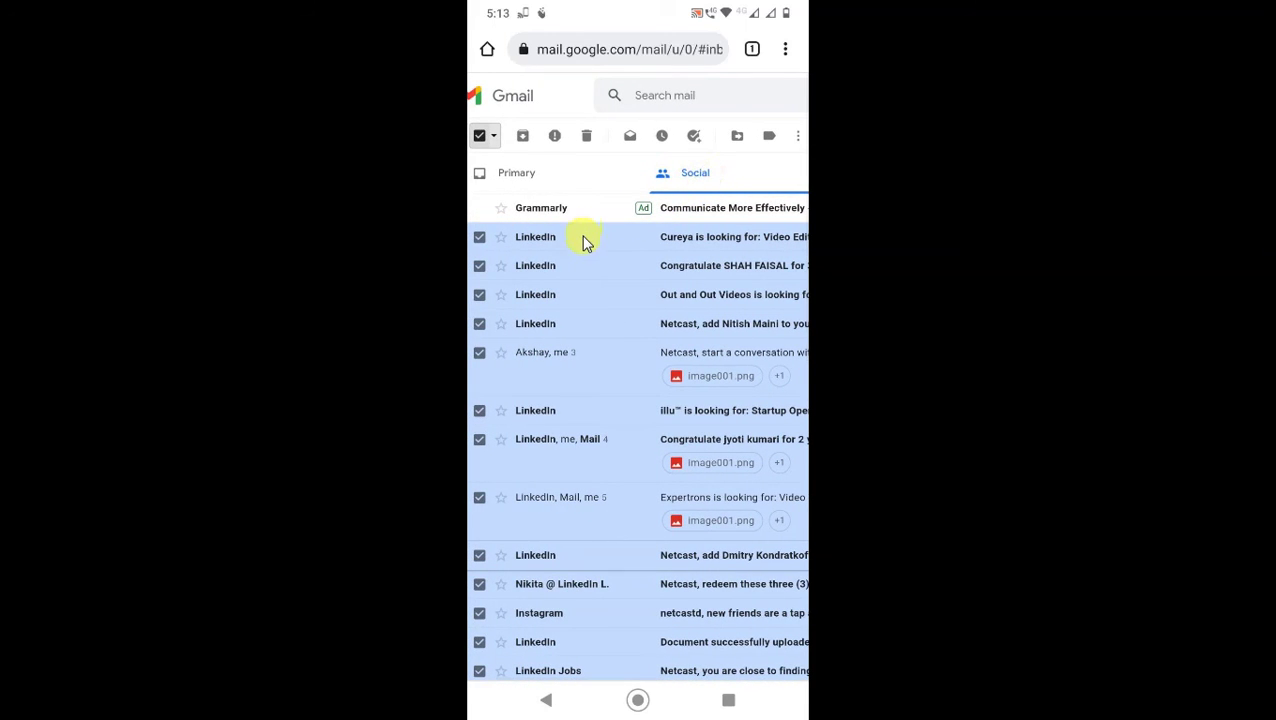
pyautogui.moveTo(590, 142); pyautogui.dragTo(618, 138)
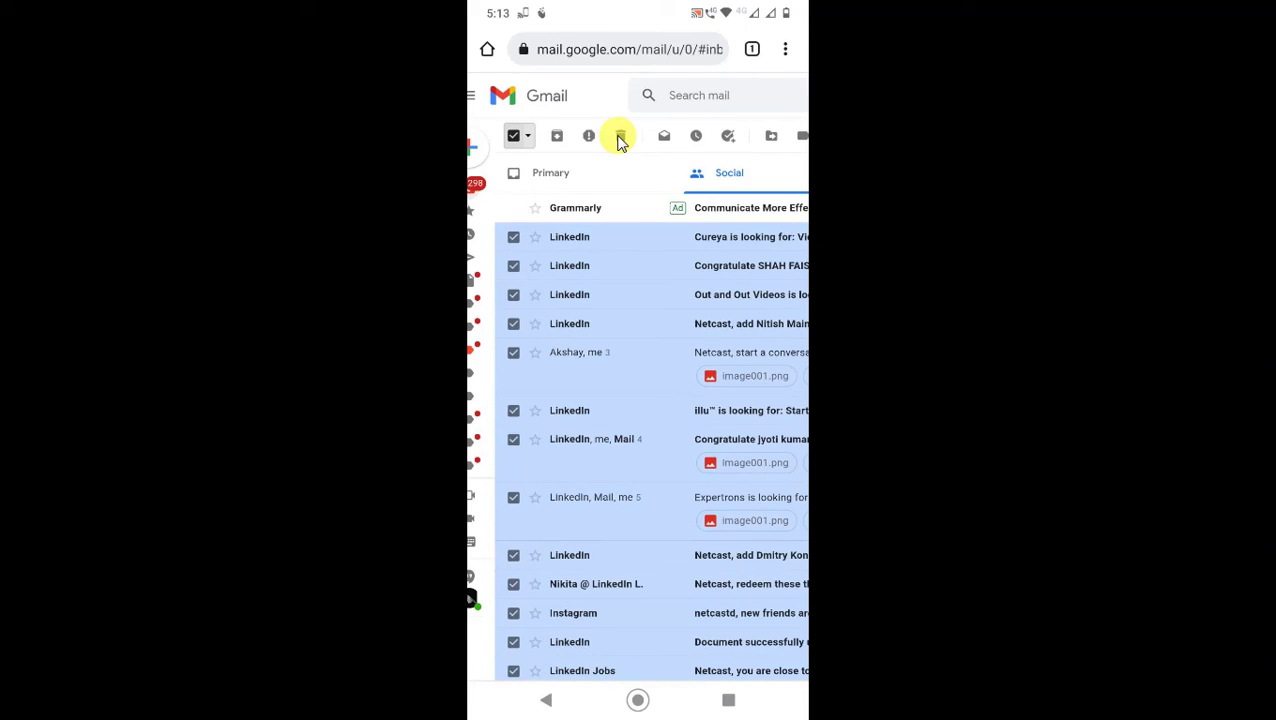
pyautogui.click(619, 137)
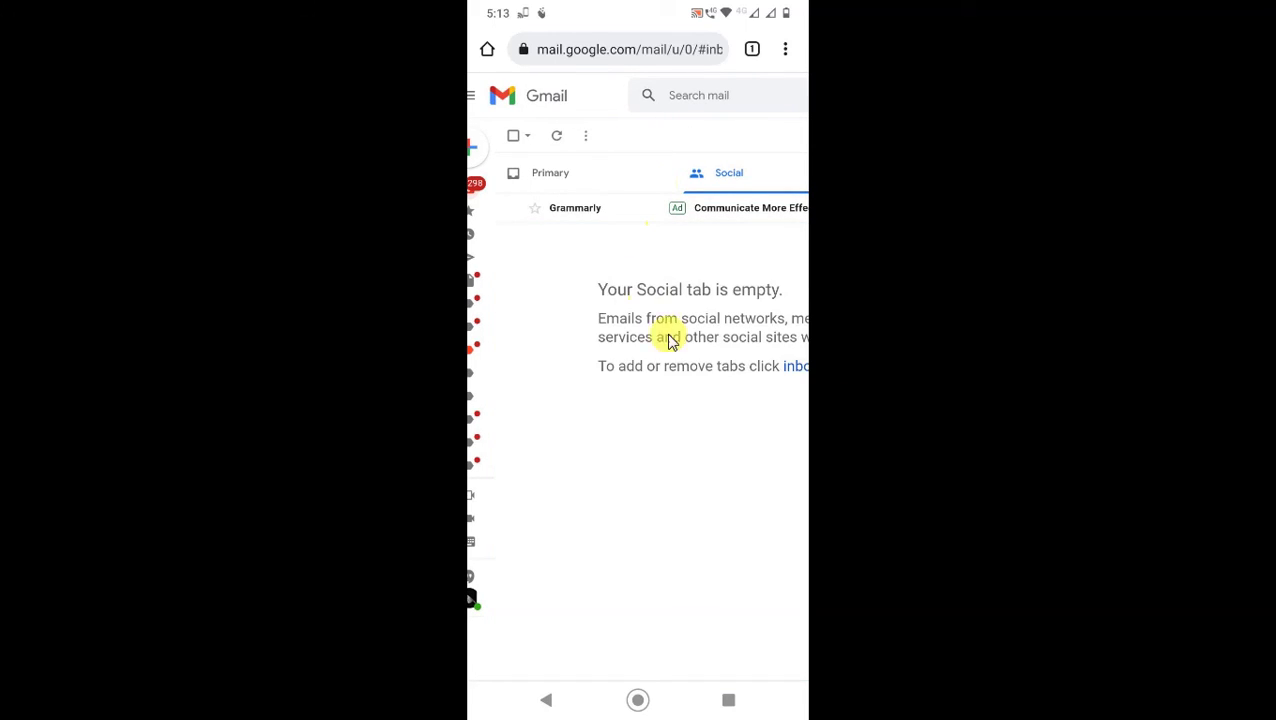
# Reveal Gmail's navigation list and expand it with More to show the additional folders
pyautogui.hscroll(3, 556, 340)
pyautogui.hscroll(-3, 556, 340)
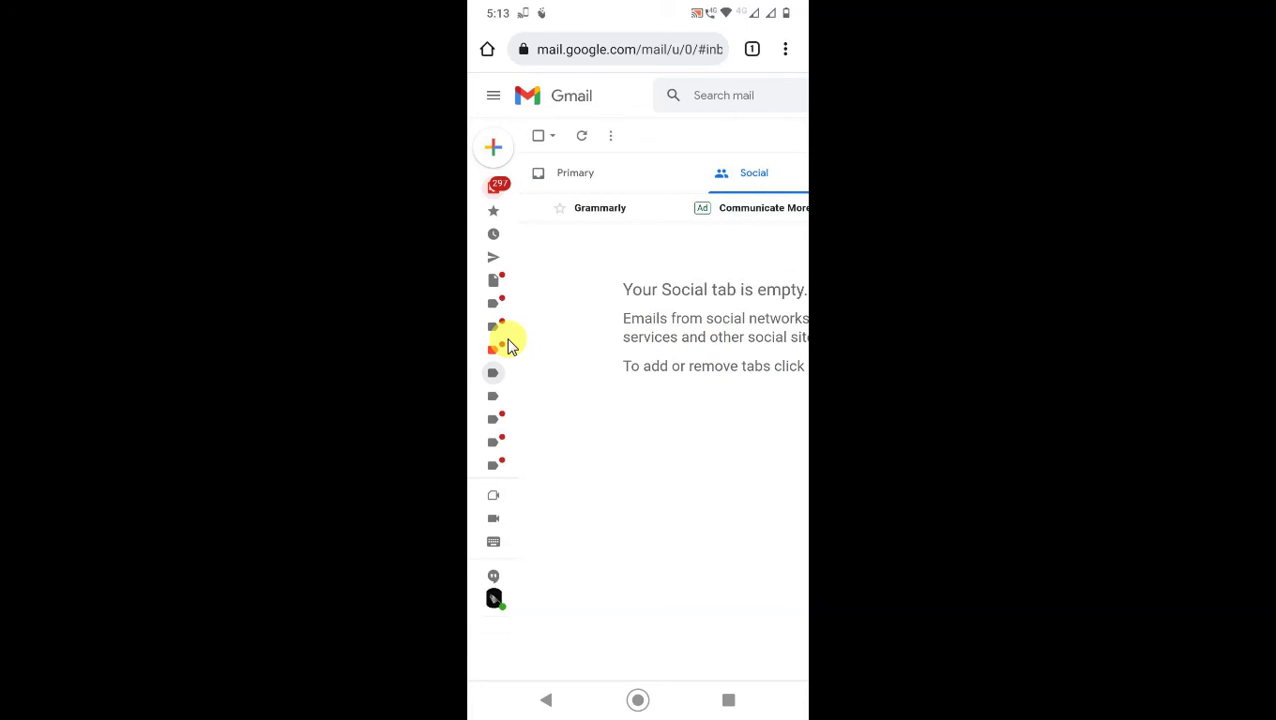
pyautogui.moveTo(524, 256)
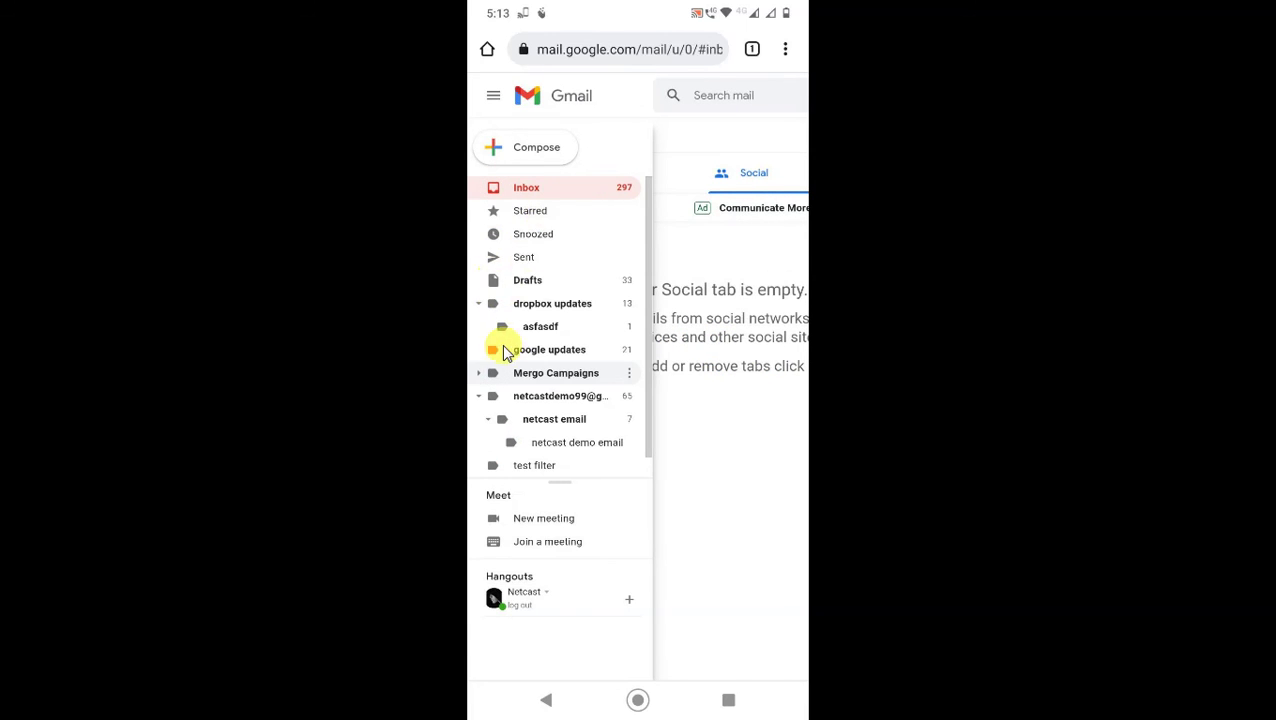
pyautogui.scroll(-2, 535, 420)
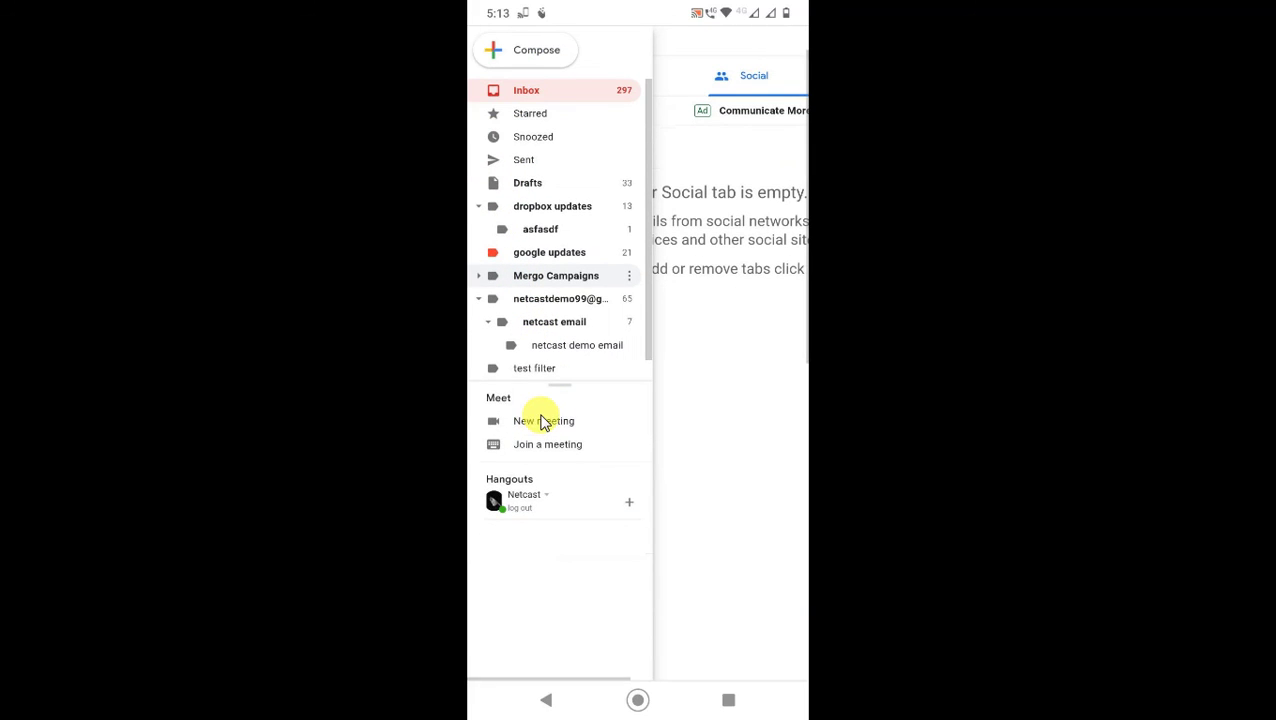
pyautogui.scroll(1, 541, 373)
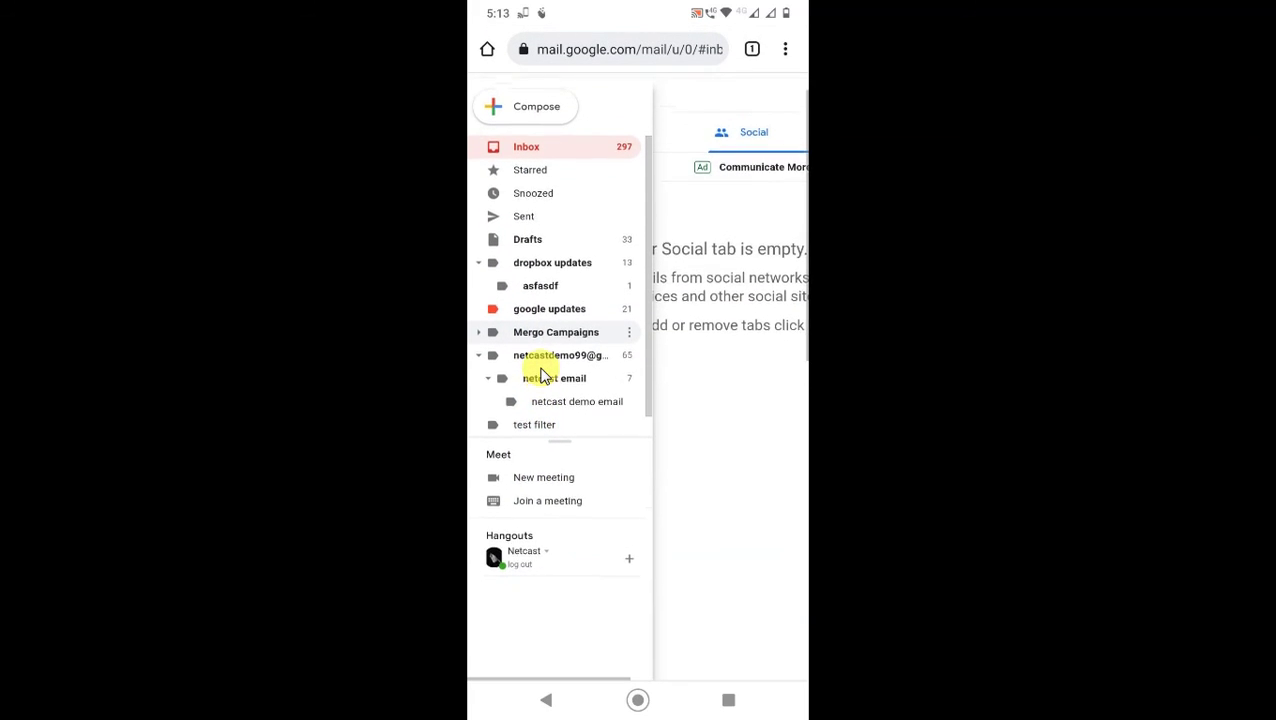
pyautogui.scroll(1, 541, 375)
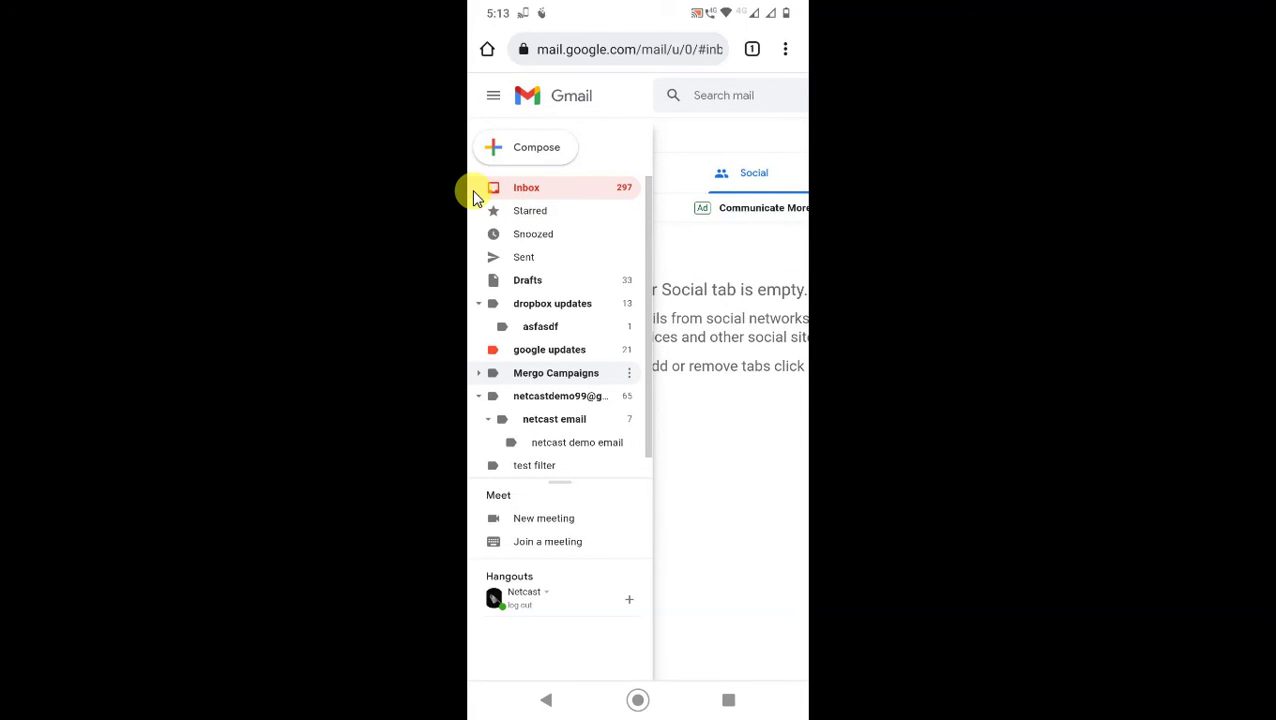
pyautogui.scroll(-2, 476, 196)
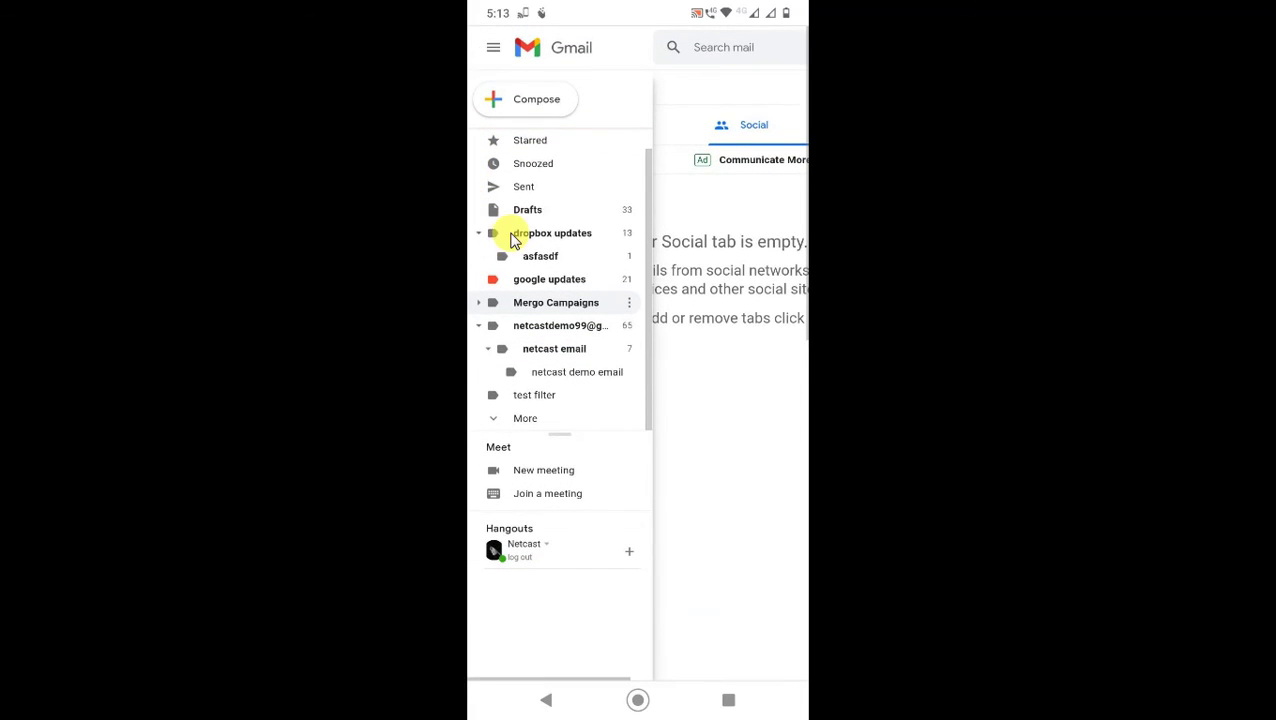
pyautogui.click(507, 410)
# Open the Trash folder and look over the deleted emails
pyautogui.scroll(-3, 507, 404)
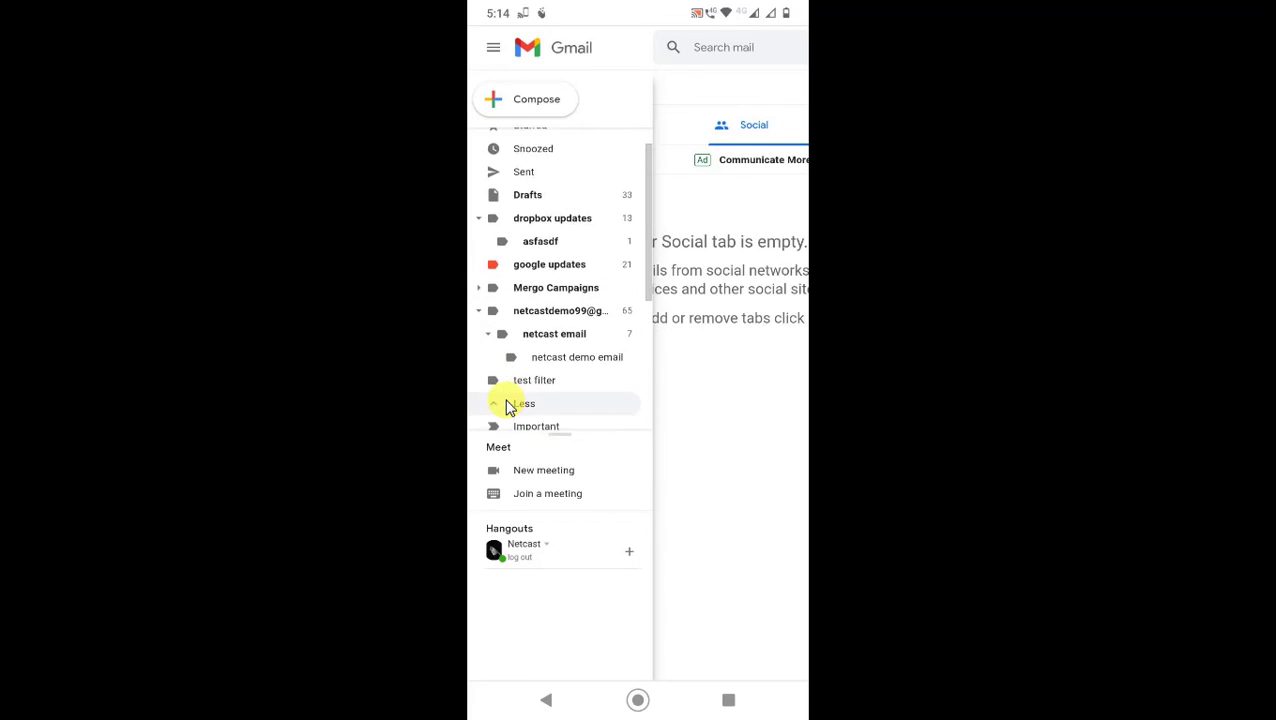
pyautogui.scroll(-1, 522, 393)
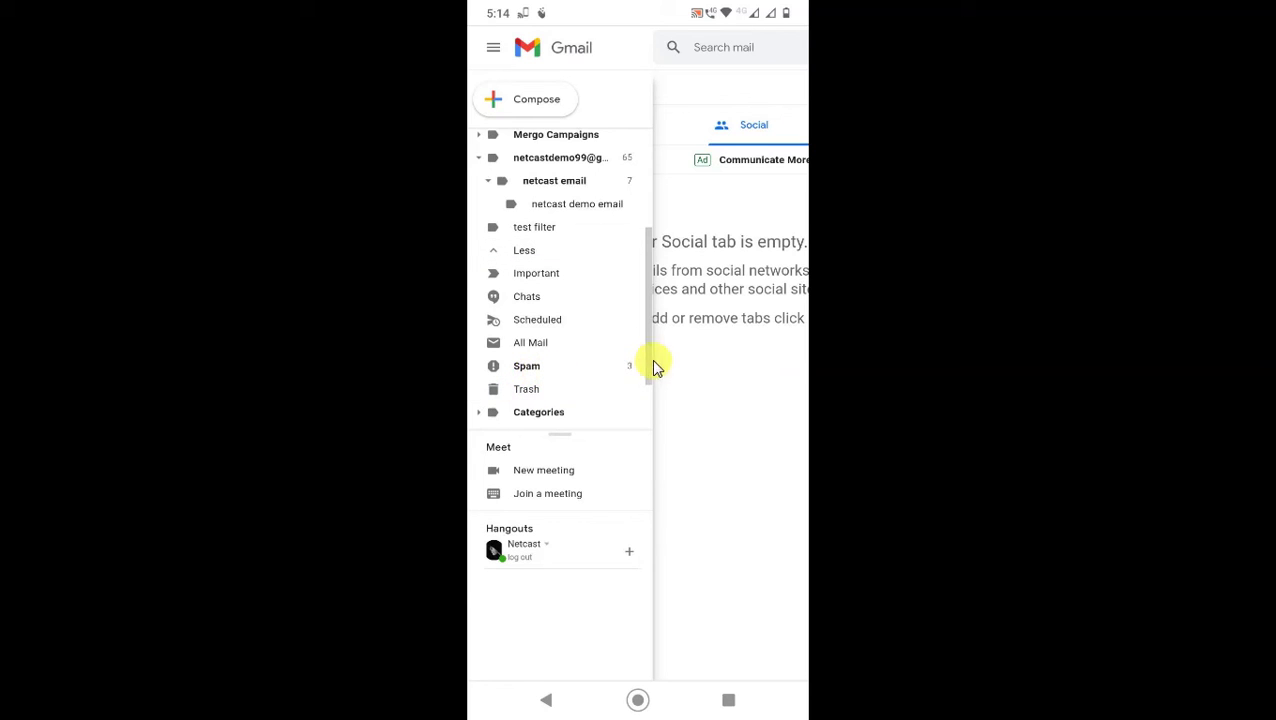
pyautogui.click(549, 395)
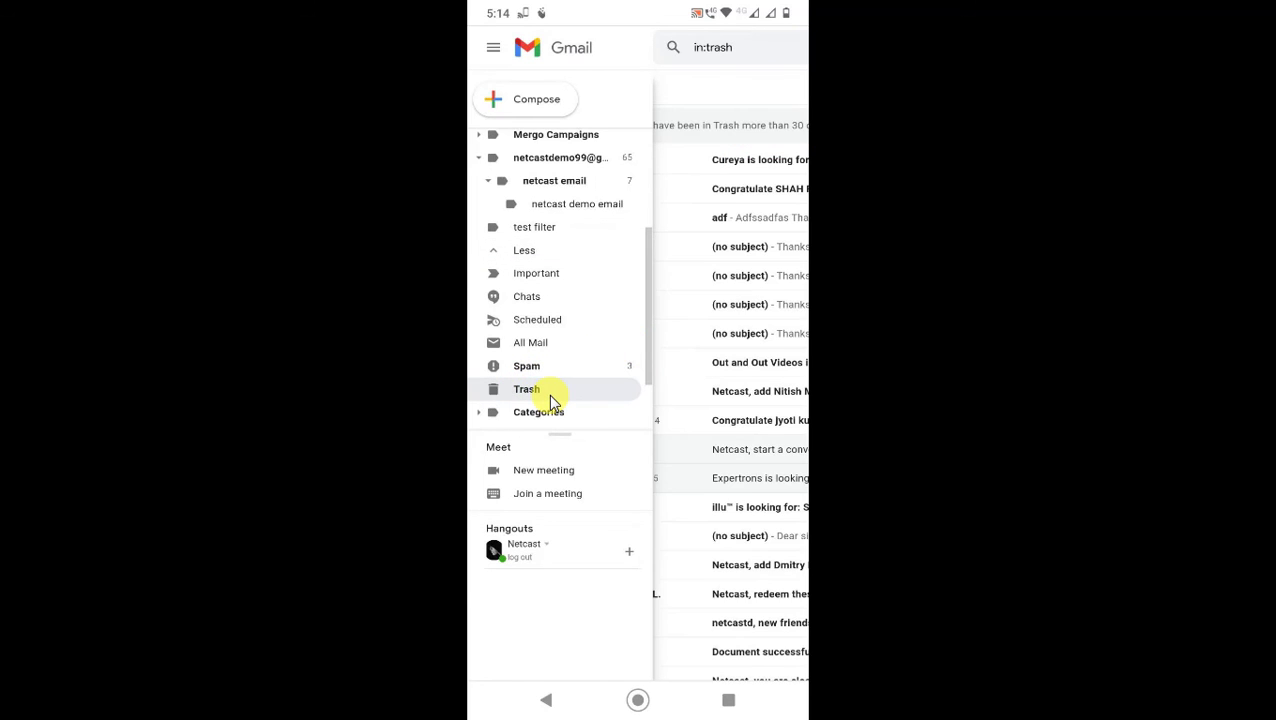
pyautogui.hscroll(3, 555, 404)
pyautogui.hscroll(-2, 616, 298)
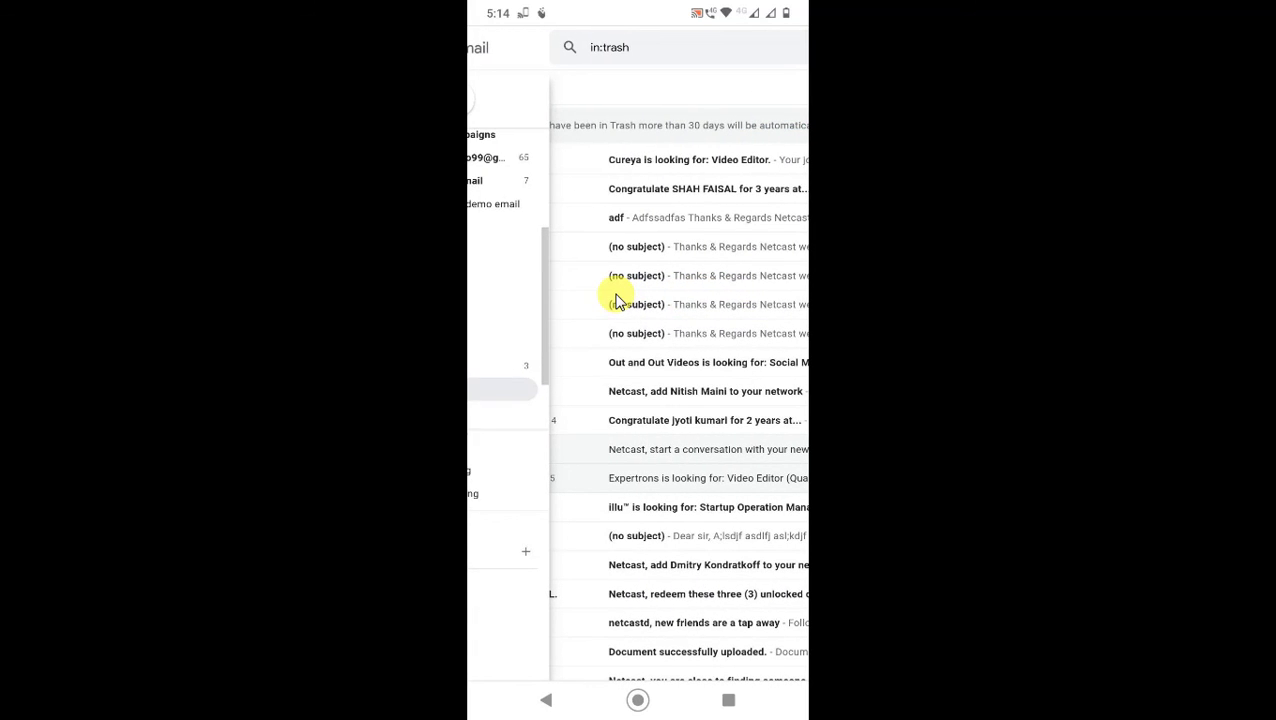
pyautogui.hscroll(-5, 615, 300)
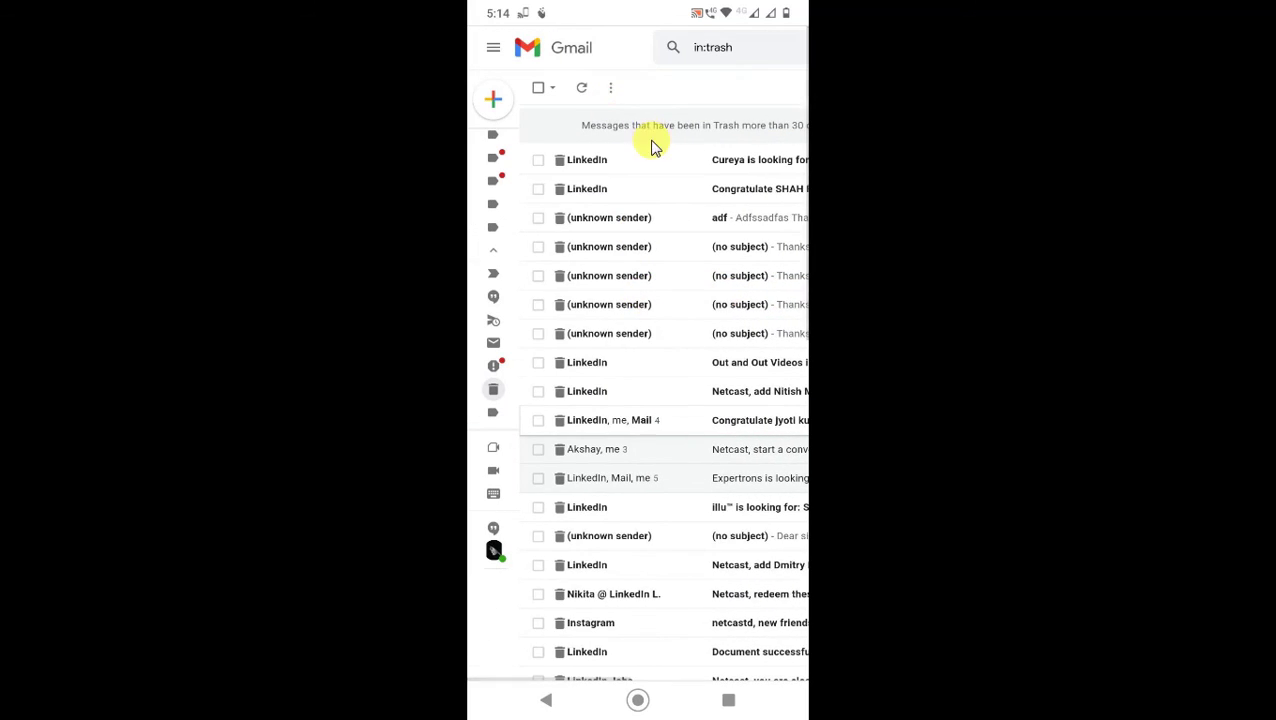